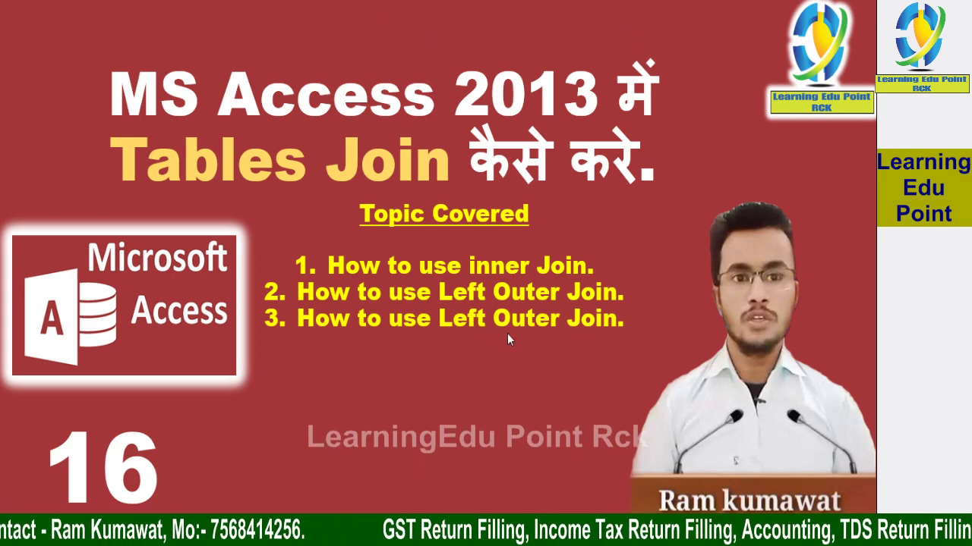
Step: Cycle through the open windows with Alt+Tab toward the EmployeeSalary Access database
{"action": "key", "text": "alt+Tab"}
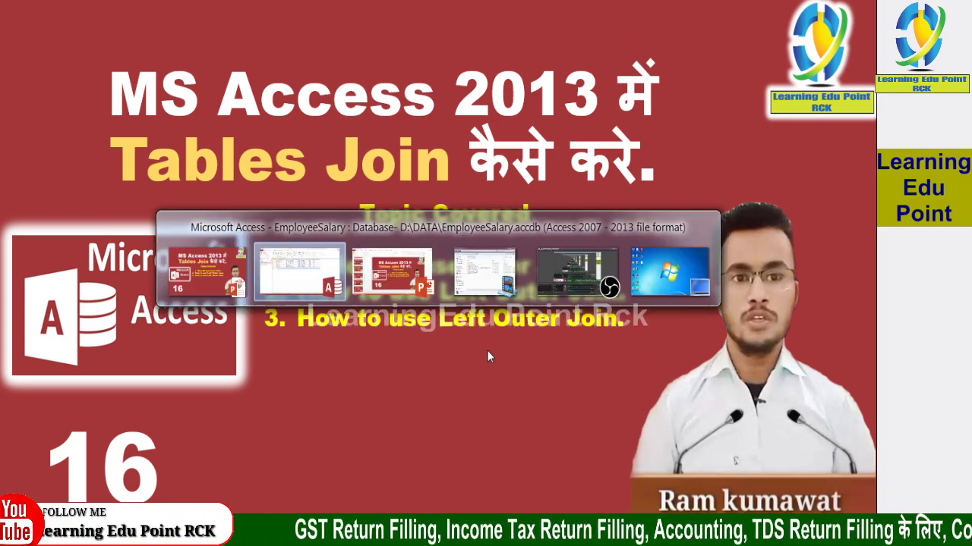
{"action": "key", "text": "Tab"}
{"action": "key", "text": "Tab"}
{"action": "key", "text": "Tab"}
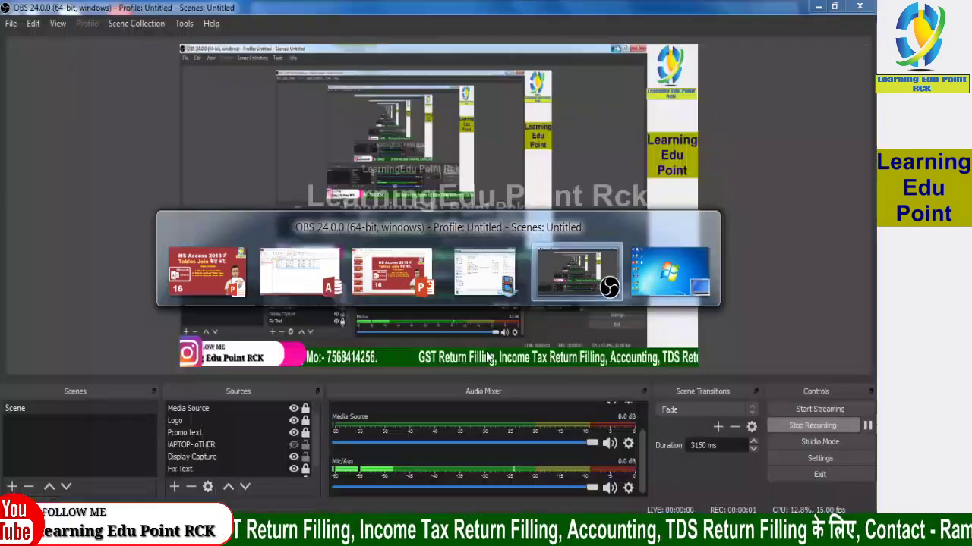
{"action": "key", "text": "Tab"}
{"action": "key", "text": "Tab"}
{"action": "key", "text": "Tab"}
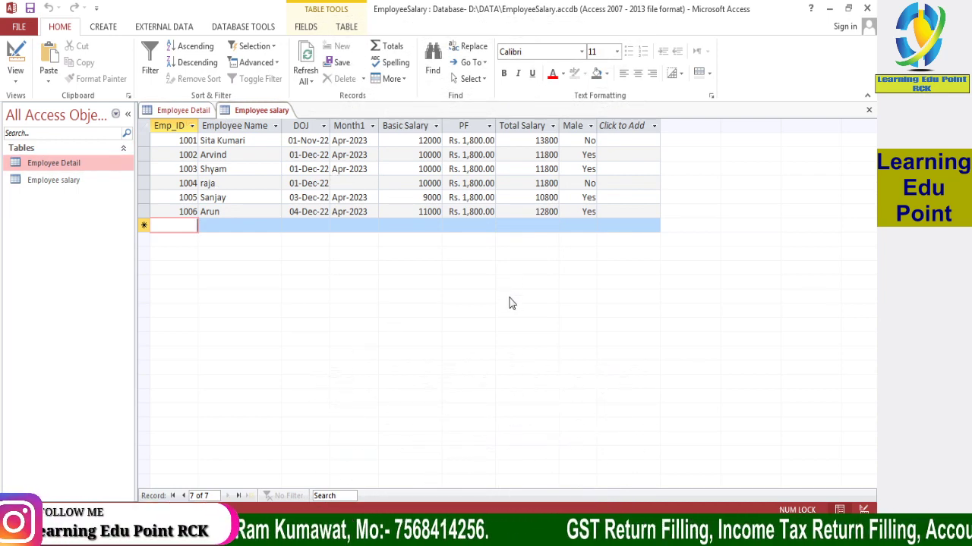
Step: Compare the Employee Detail and Employee salary tables back and forth, ending on Employee Detail
{"action": "left_click", "coordinate": [192, 113]}
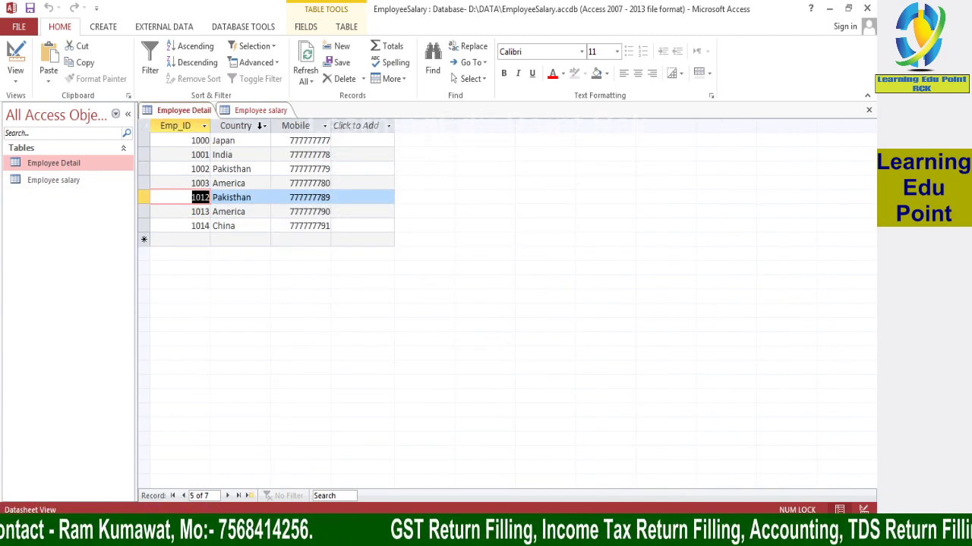
{"action": "left_click", "coordinate": [260, 112]}
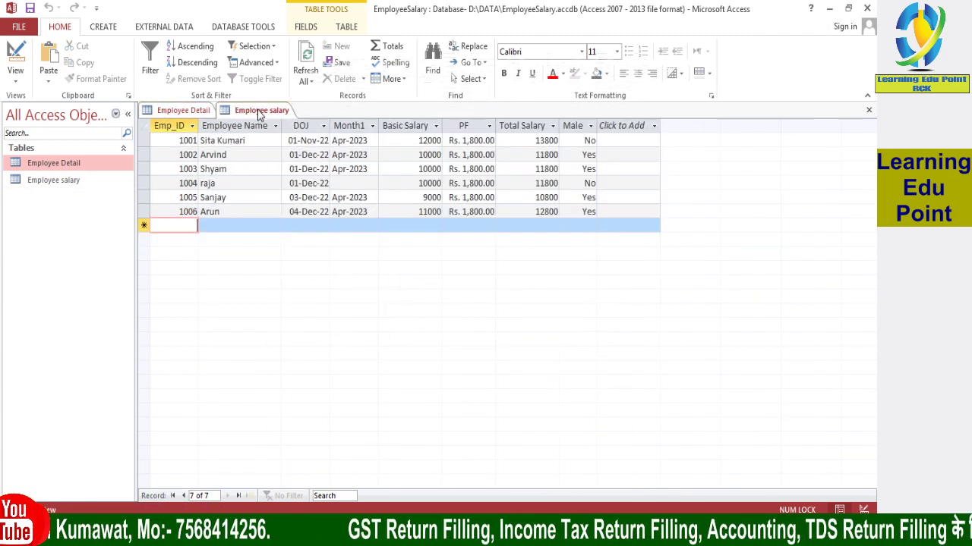
{"action": "left_click", "coordinate": [173, 114]}
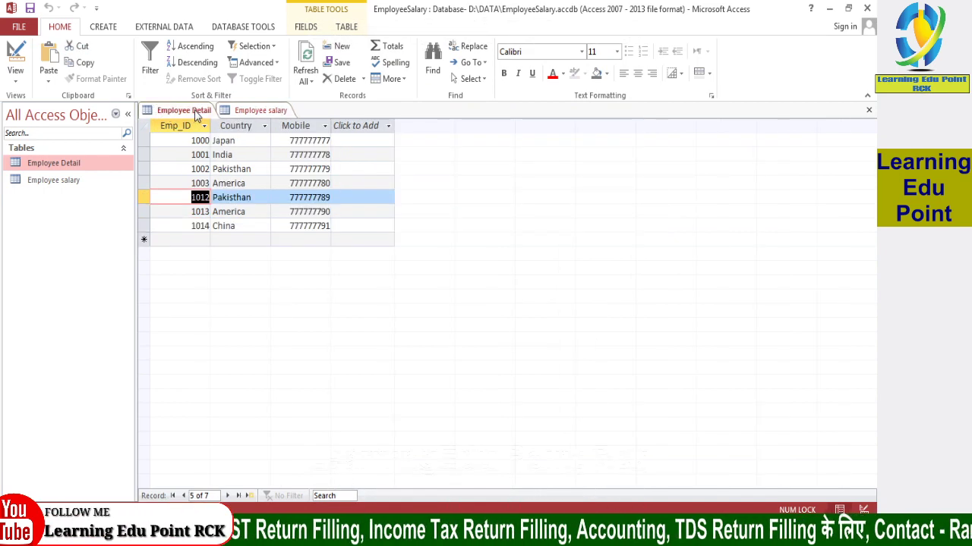
{"action": "left_click", "coordinate": [258, 110]}
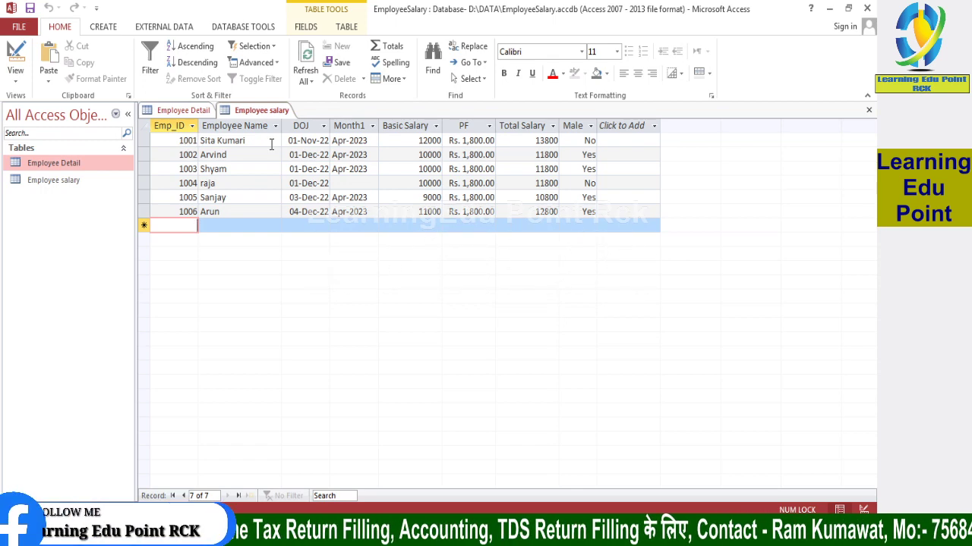
{"action": "left_click", "coordinate": [182, 110]}
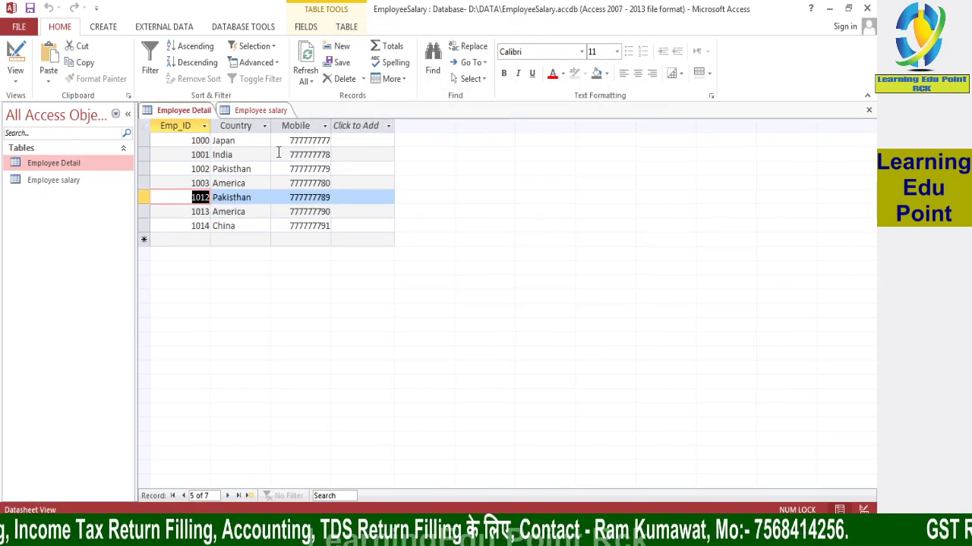
{"action": "left_click", "coordinate": [254, 110]}
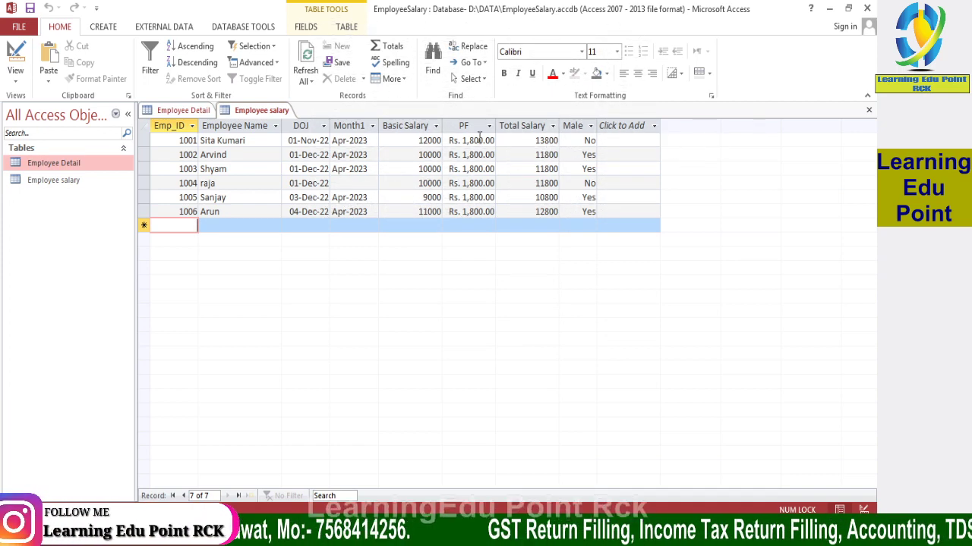
{"action": "left_click", "coordinate": [167, 114]}
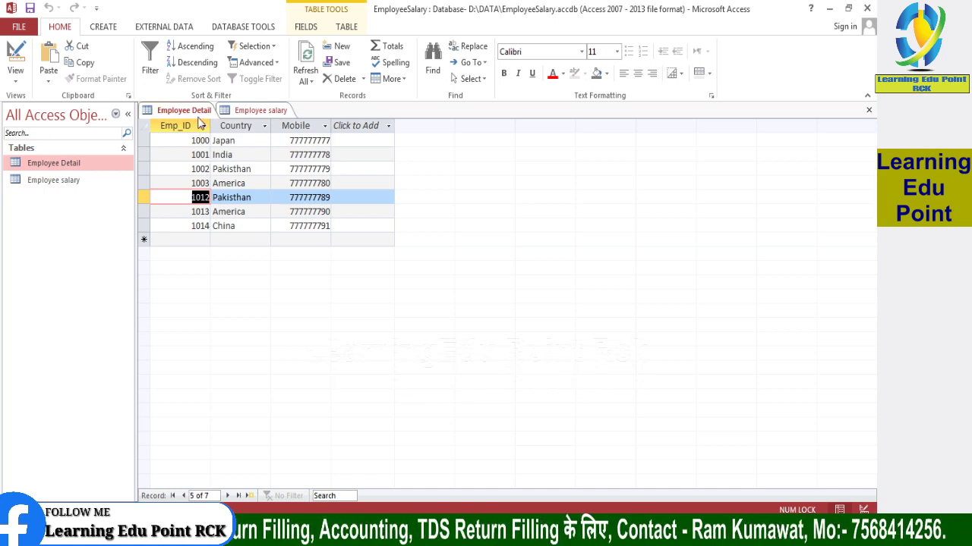
Step: Add the Employee Detail and Employee salary tables to the Relationships window
{"action": "left_click", "coordinate": [254, 27]}
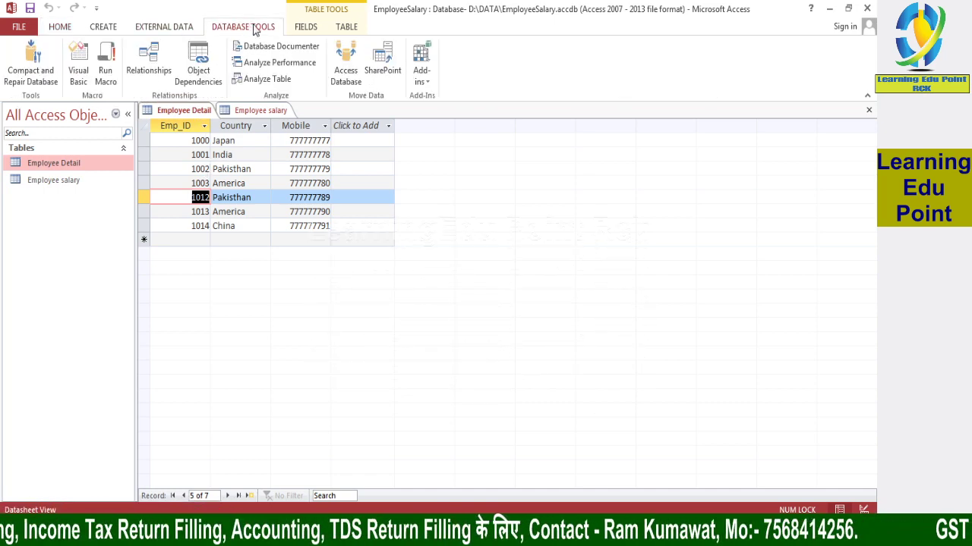
{"action": "left_click", "coordinate": [148, 60]}
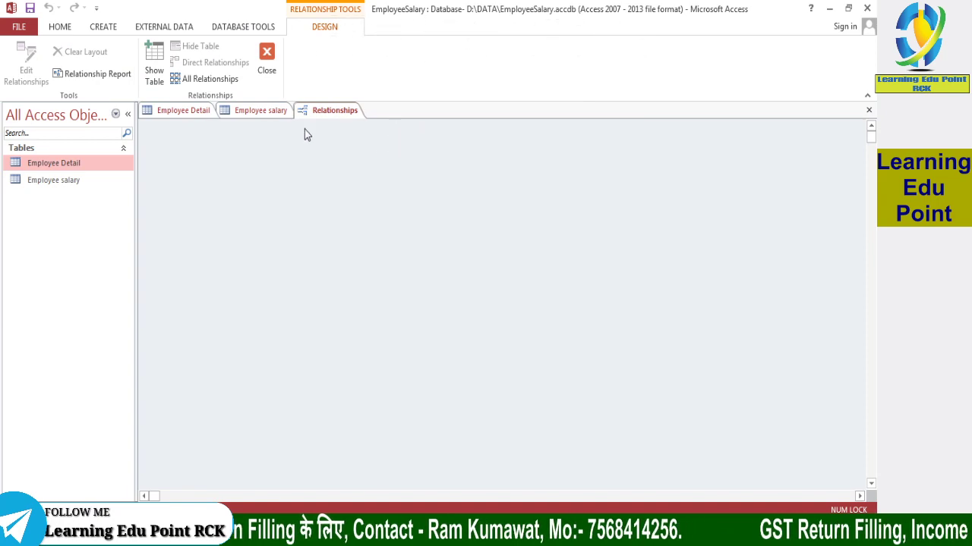
{"action": "left_click", "coordinate": [154, 65]}
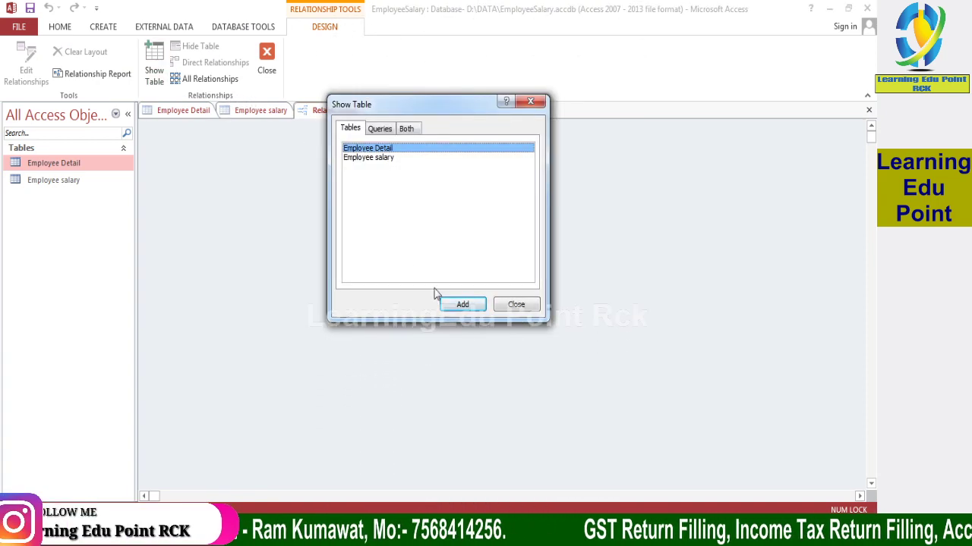
{"action": "left_click", "coordinate": [454, 307]}
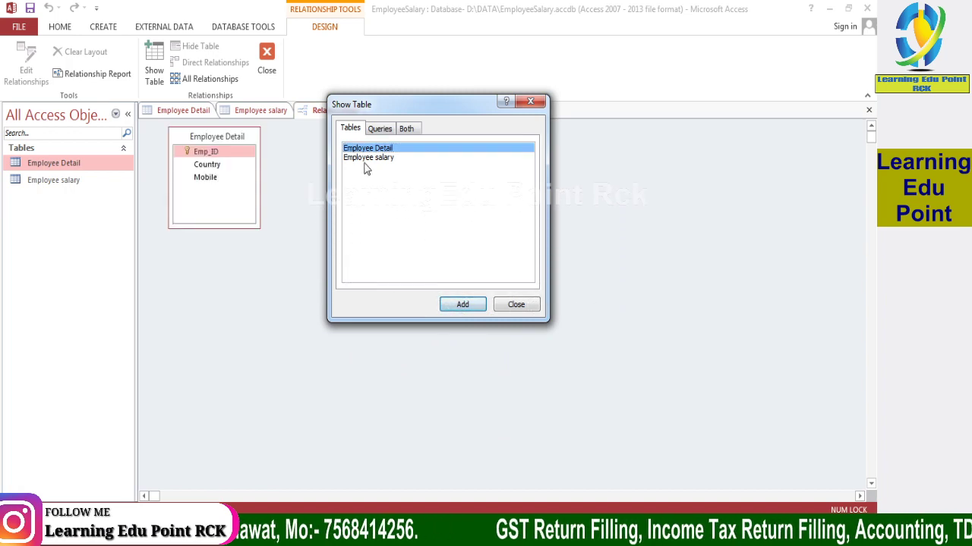
{"action": "left_click", "coordinate": [367, 158]}
{"action": "left_click", "coordinate": [471, 306]}
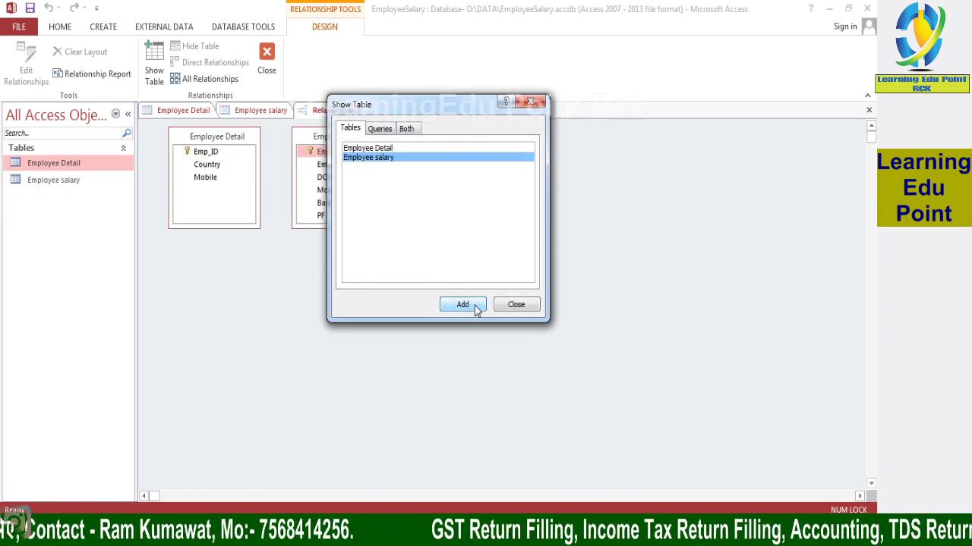
{"action": "left_click", "coordinate": [522, 102]}
Step: Link Emp_ID in Employee Detail to Emp_ID in Employee salary and arrange the boxes
{"action": "mouse_move", "coordinate": [326, 140]}
{"action": "left_mouse_down"}
{"action": "mouse_move", "coordinate": [542, 215]}
{"action": "mouse_move", "coordinate": [508, 149]}
{"action": "left_mouse_up"}
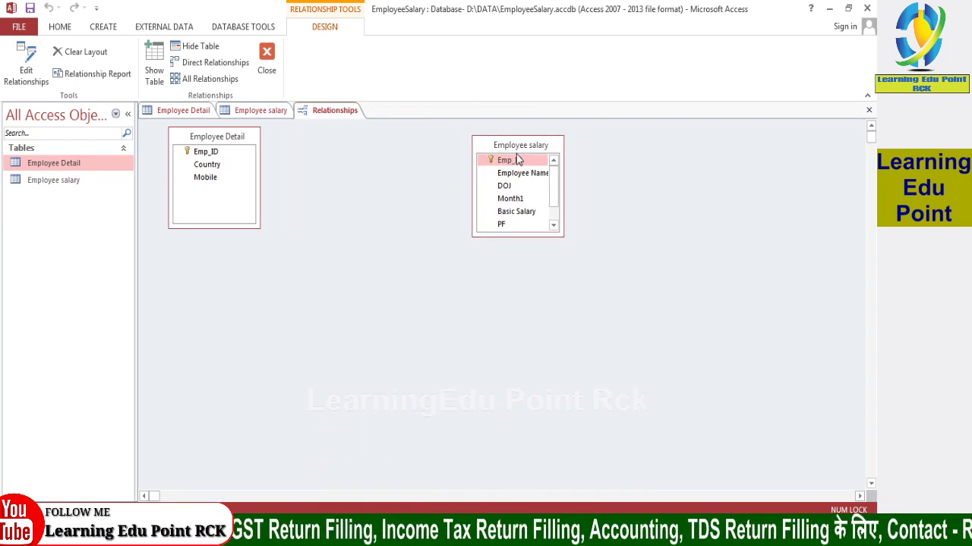
{"action": "left_click_drag", "start_coordinate": [494, 145], "coordinate": [422, 142]}
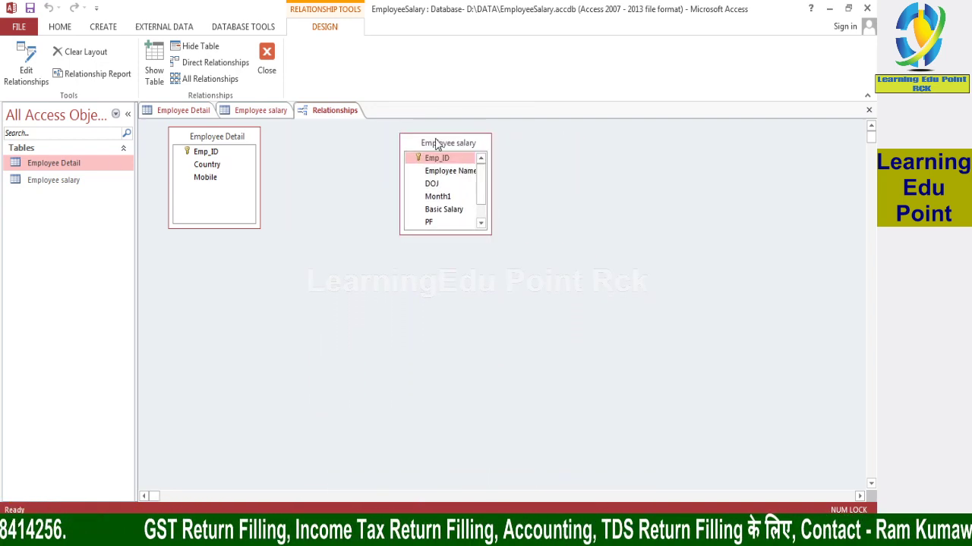
{"action": "mouse_move", "coordinate": [189, 154]}
{"action": "left_mouse_down"}
{"action": "mouse_move", "coordinate": [431, 163]}
{"action": "mouse_move", "coordinate": [420, 163]}
{"action": "left_mouse_up"}
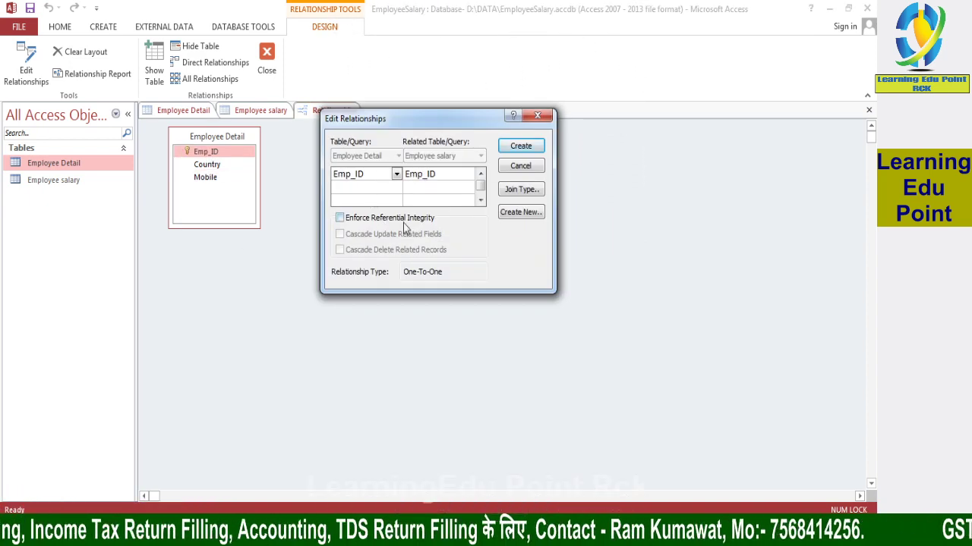
{"action": "left_click", "coordinate": [519, 147]}
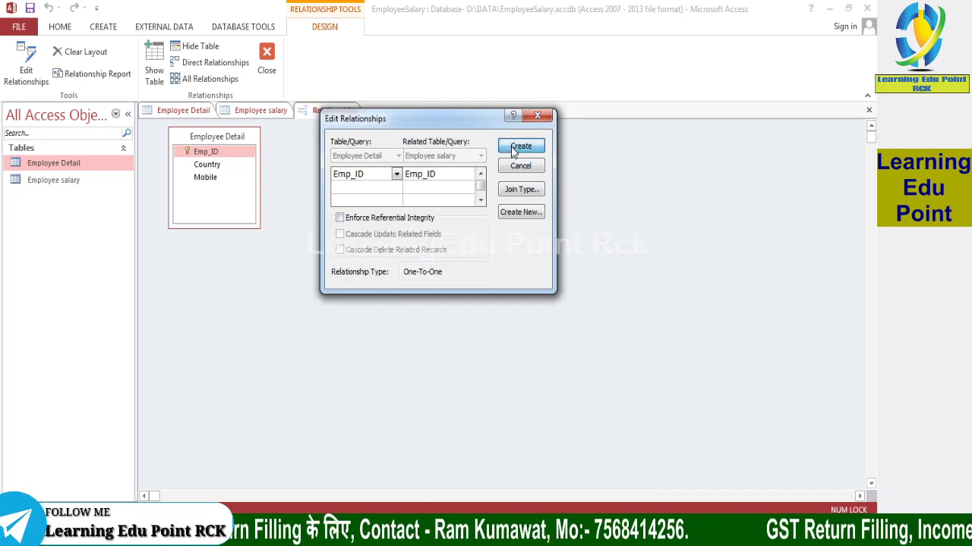
{"action": "left_click_drag", "start_coordinate": [437, 138], "coordinate": [564, 311]}
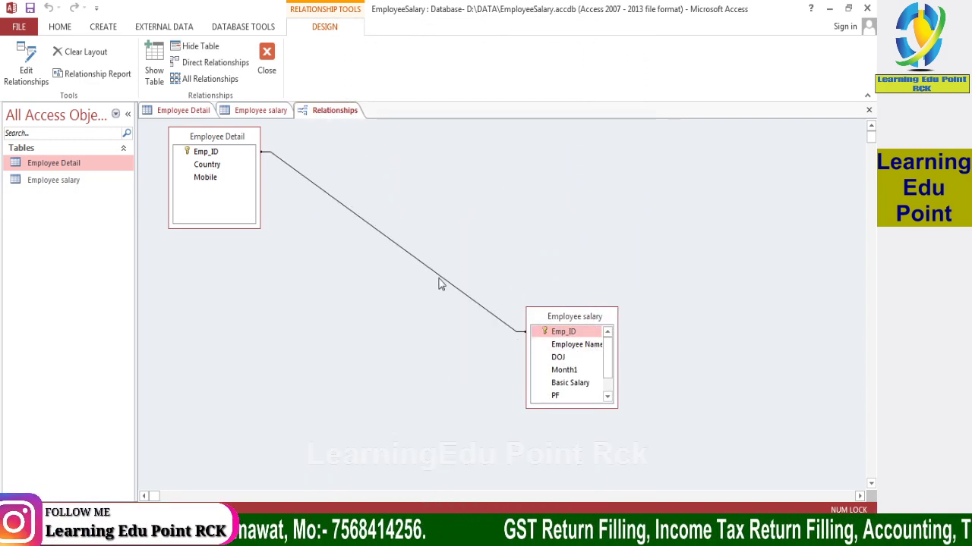
{"action": "left_click", "coordinate": [396, 248]}
{"action": "right_click", "coordinate": [396, 248]}
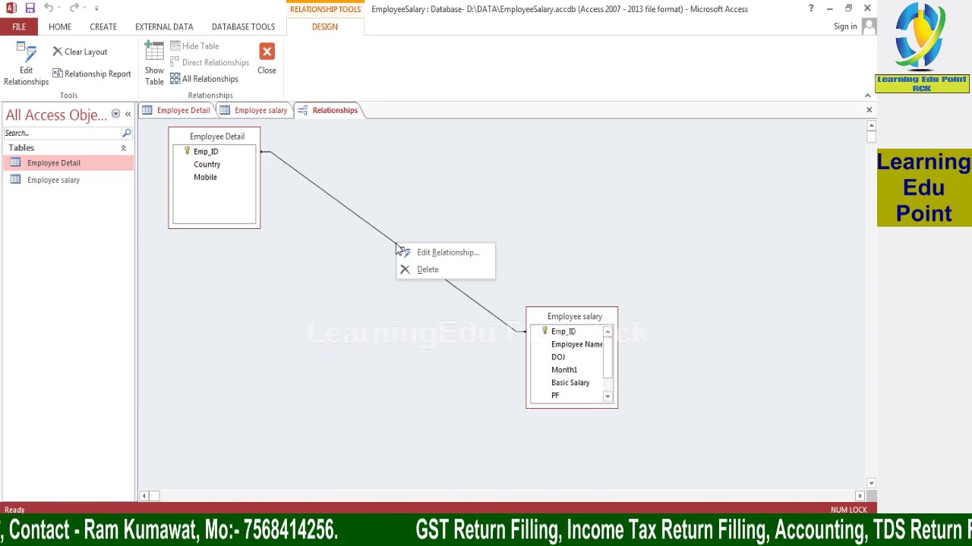
{"action": "left_click", "coordinate": [416, 255]}
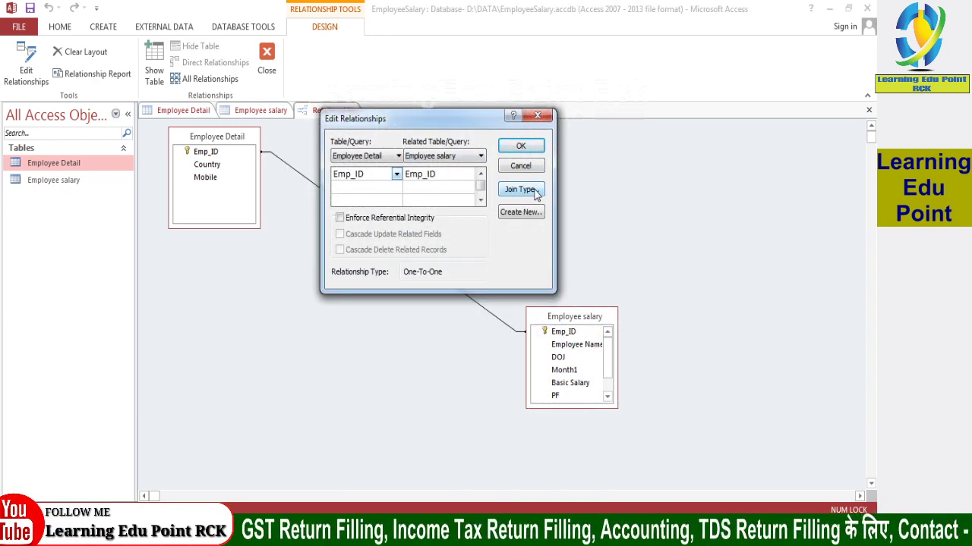
{"action": "left_click", "coordinate": [532, 191]}
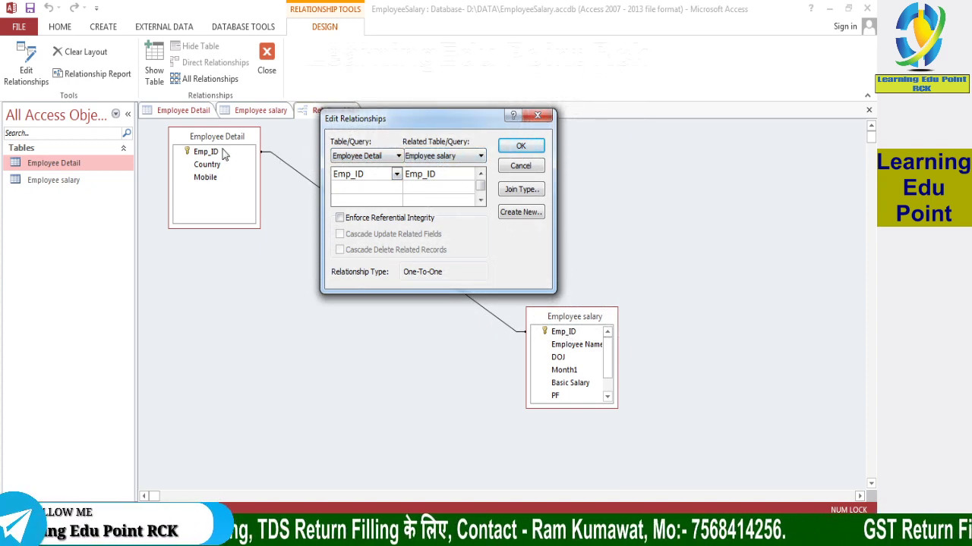
{"action": "left_click", "coordinate": [511, 191]}
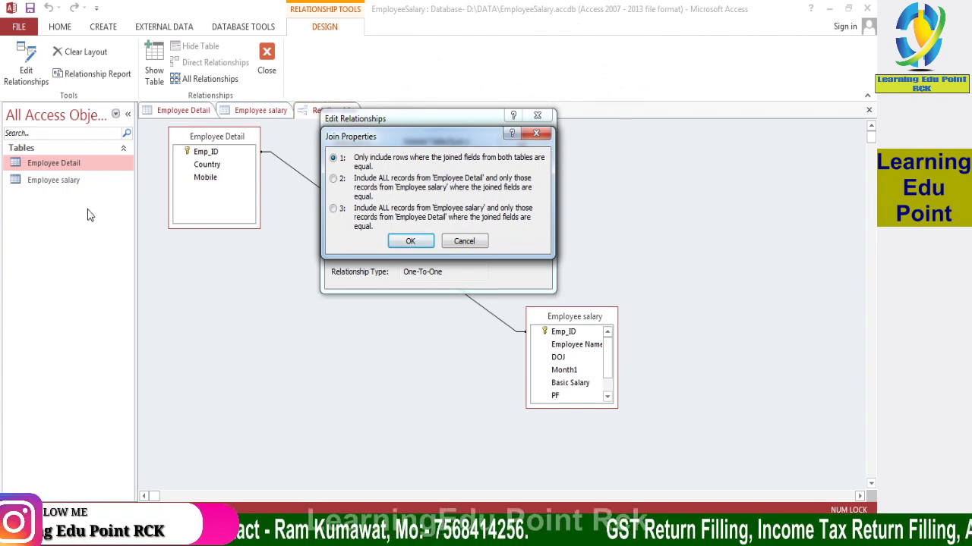
{"action": "left_click", "coordinate": [404, 241]}
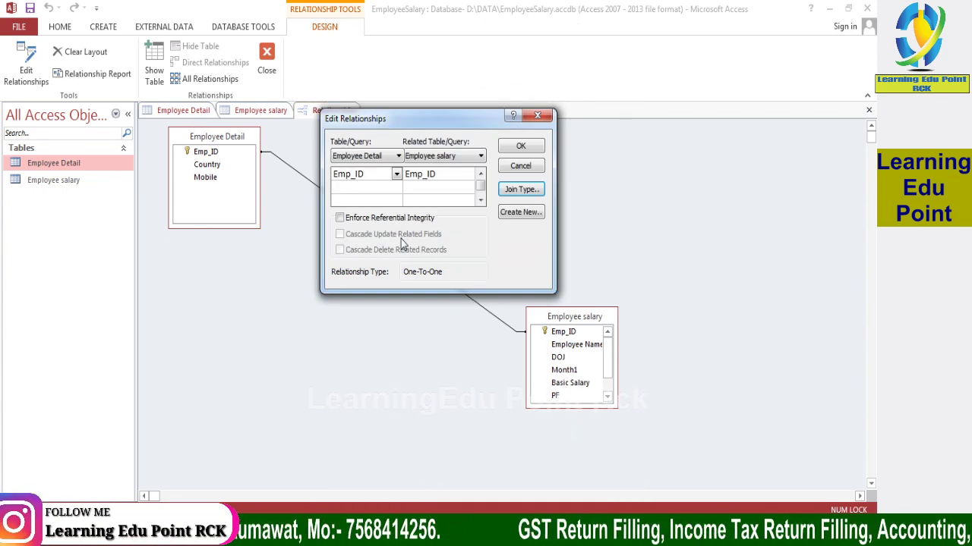
{"action": "left_click", "coordinate": [520, 147]}
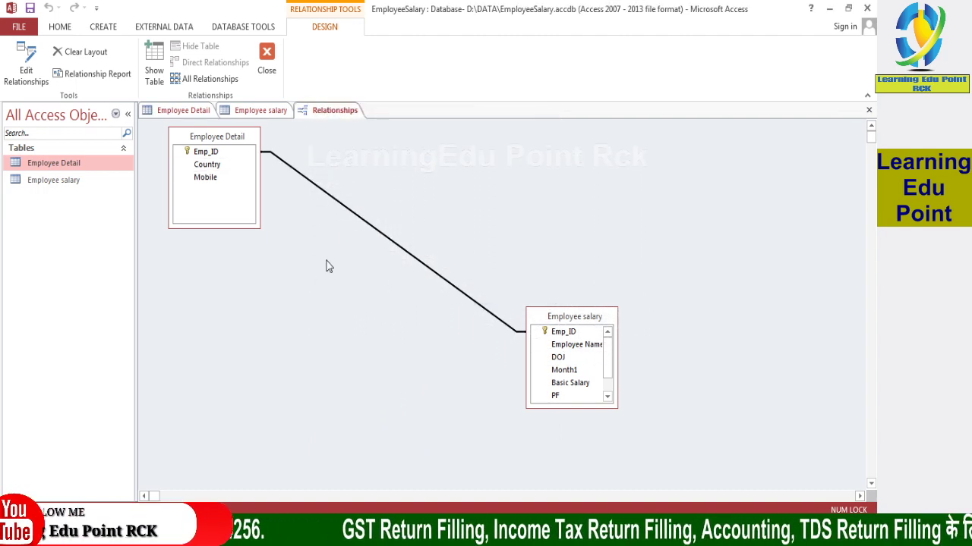
Step: Compare Employee Detail and Employee salary records, then return to the Relationships diagram
{"action": "left_click", "coordinate": [183, 111]}
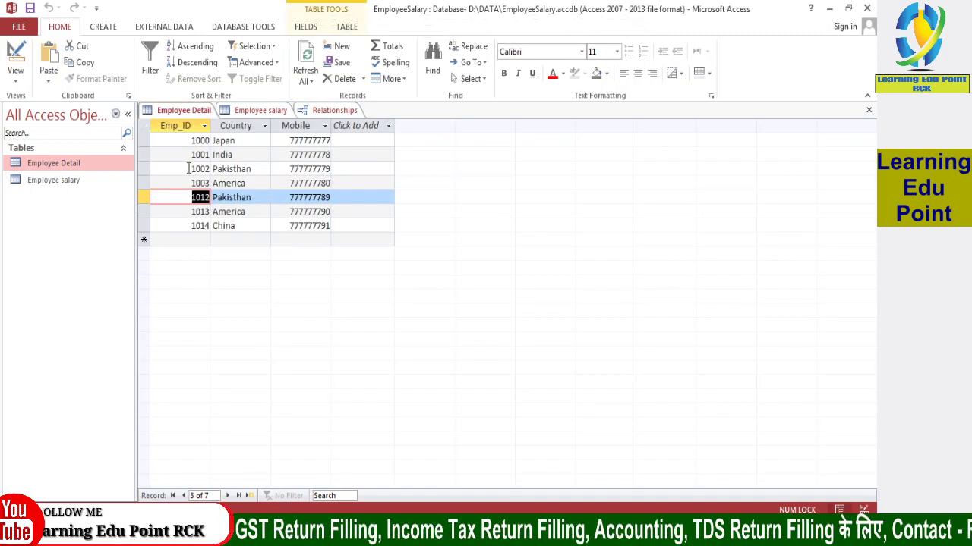
{"action": "left_click", "coordinate": [260, 110]}
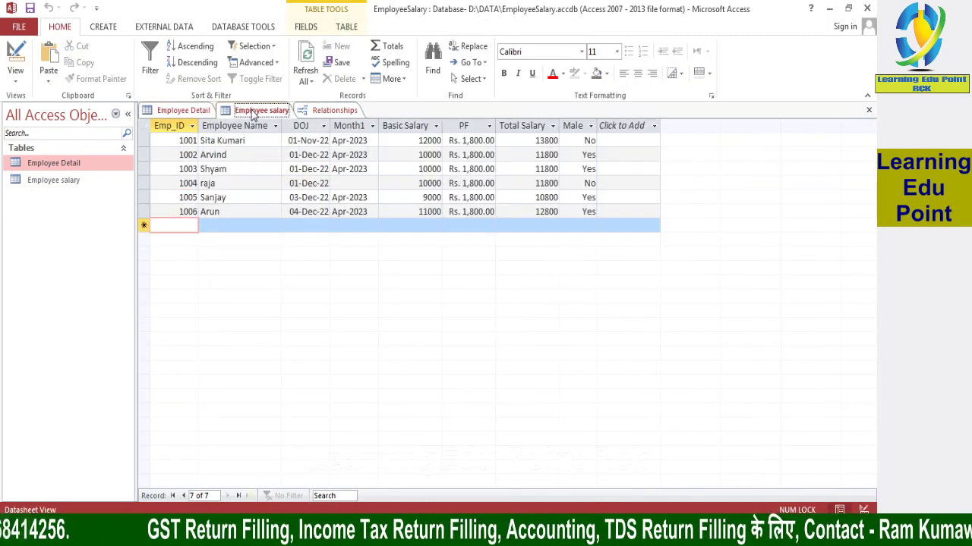
{"action": "left_click", "coordinate": [174, 112]}
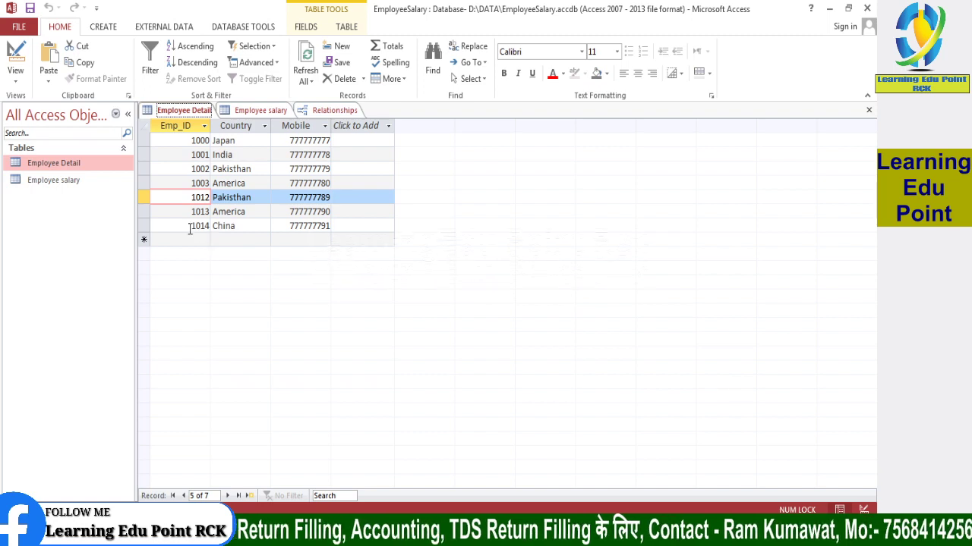
{"action": "left_click", "coordinate": [260, 110]}
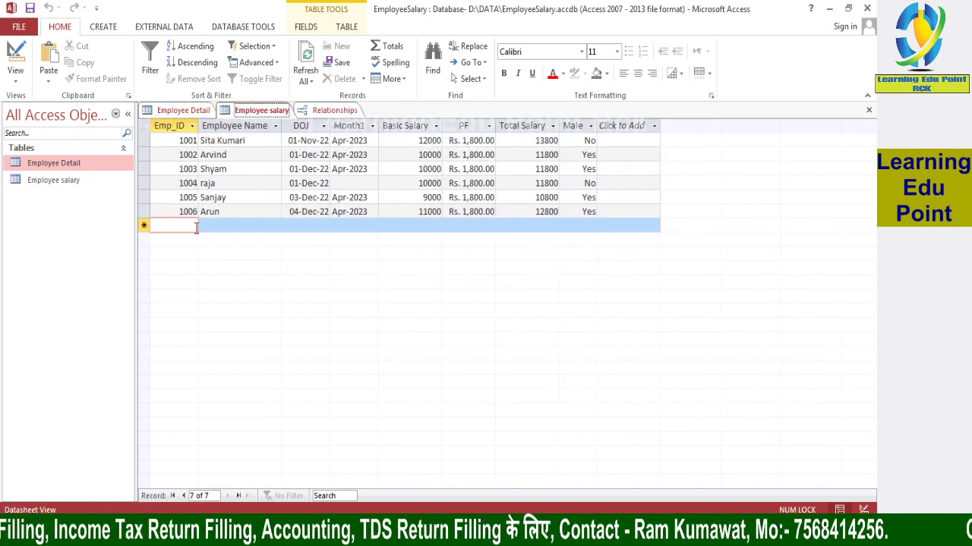
{"action": "left_click", "coordinate": [177, 111]}
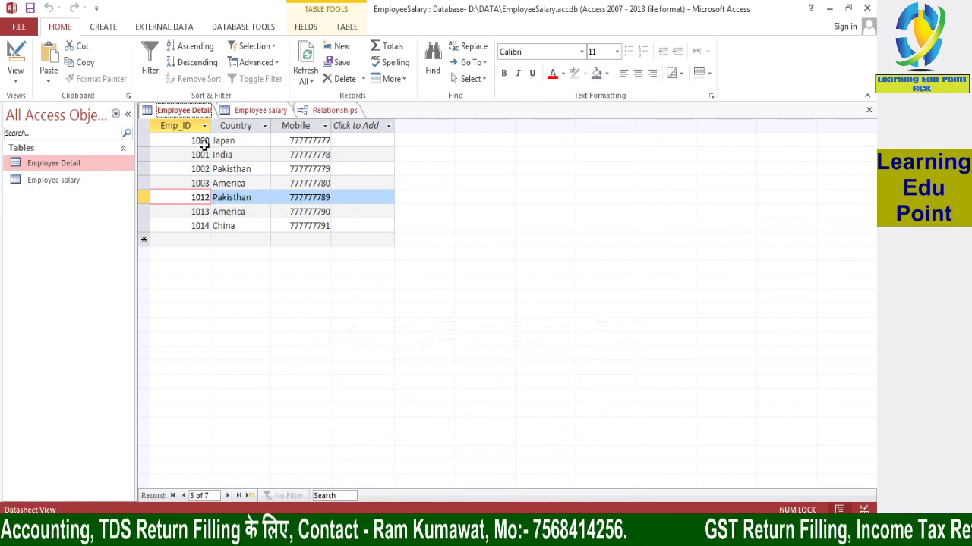
{"action": "left_click", "coordinate": [251, 112]}
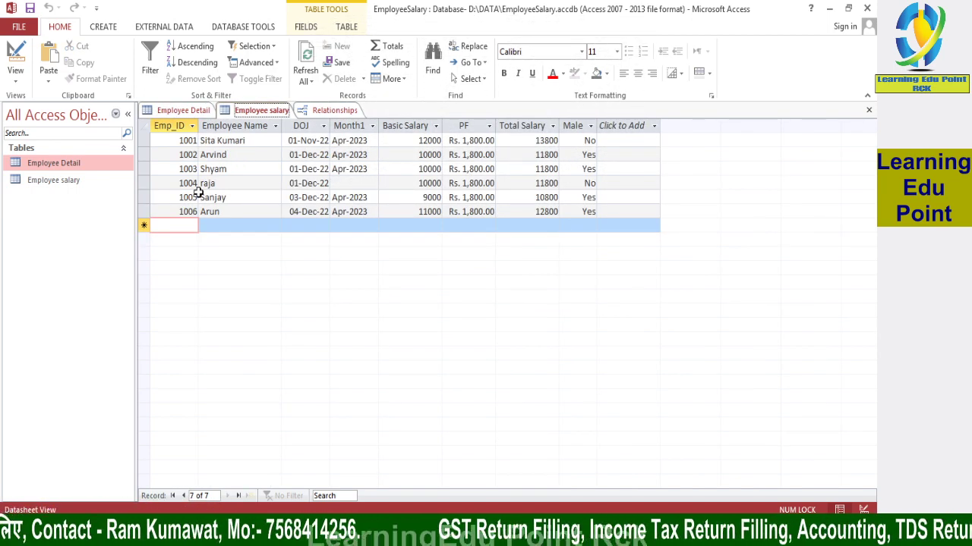
{"action": "left_click", "coordinate": [190, 112]}
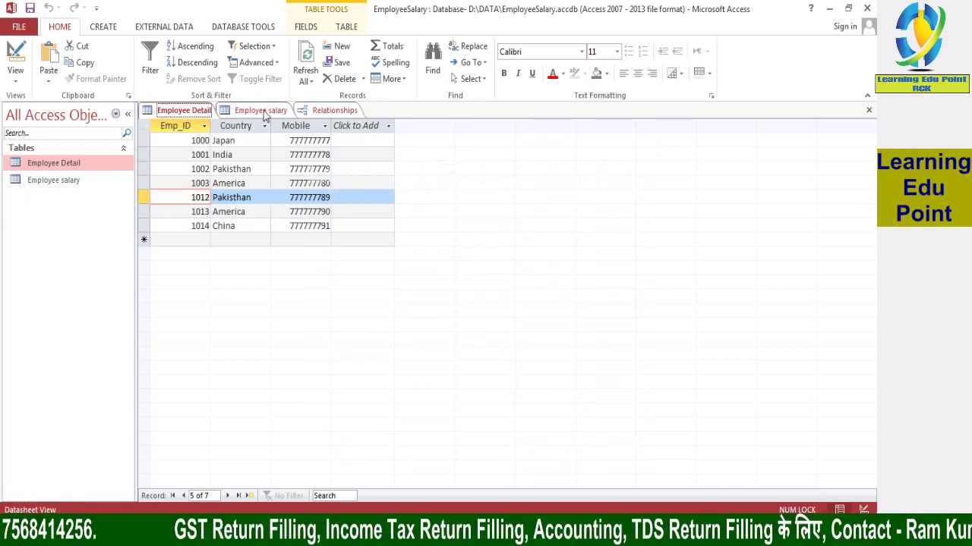
{"action": "left_click", "coordinate": [334, 110]}
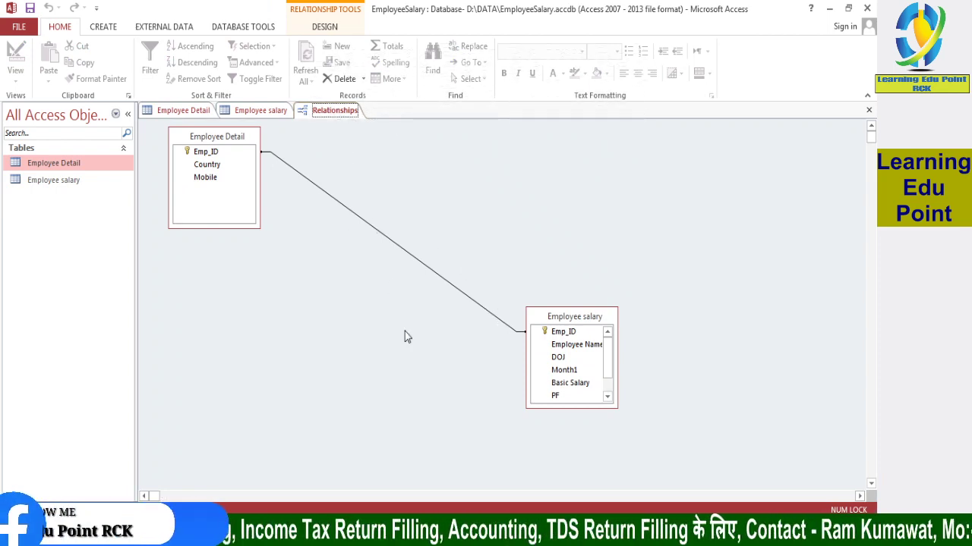
Step: Close the Relationships, Employee salary and Employee Detail tabs
{"action": "right_click", "coordinate": [322, 111]}
{"action": "left_click", "coordinate": [324, 121]}
{"action": "right_click", "coordinate": [324, 114]}
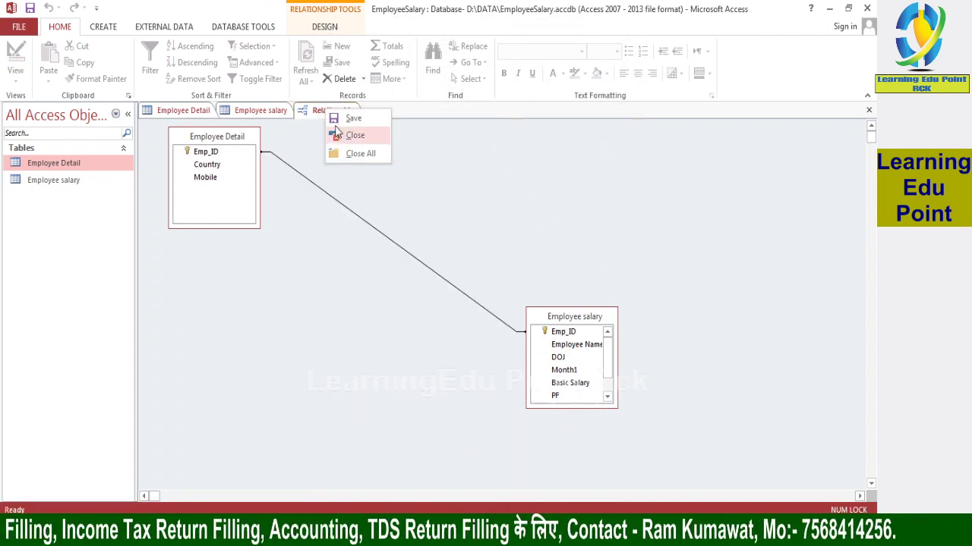
{"action": "left_click", "coordinate": [338, 135]}
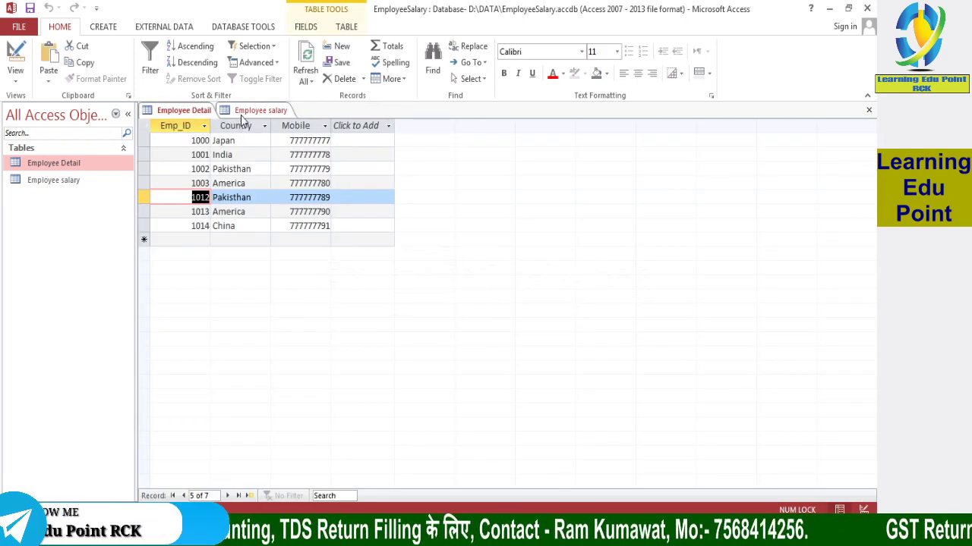
{"action": "right_click", "coordinate": [243, 114]}
{"action": "left_click", "coordinate": [261, 138]}
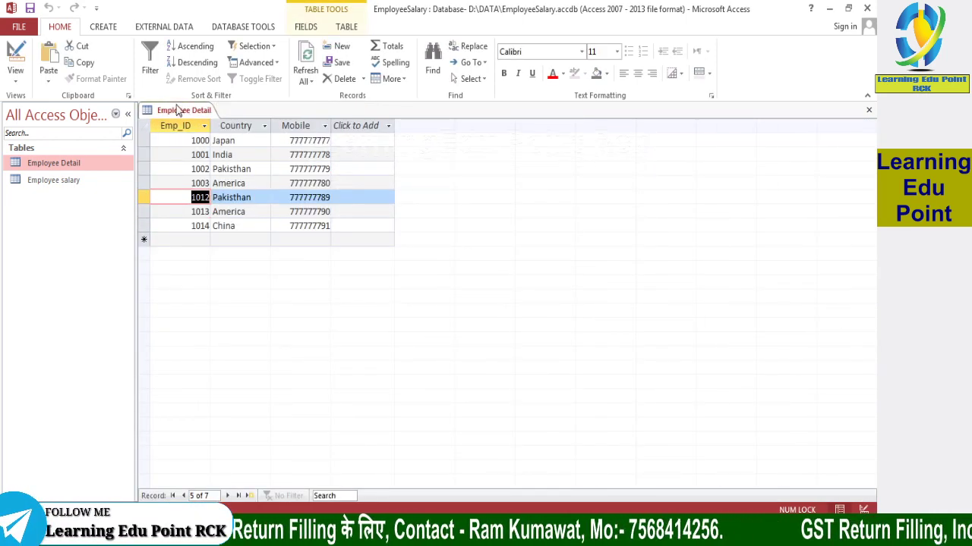
{"action": "right_click", "coordinate": [176, 110]}
{"action": "left_click", "coordinate": [208, 130]}
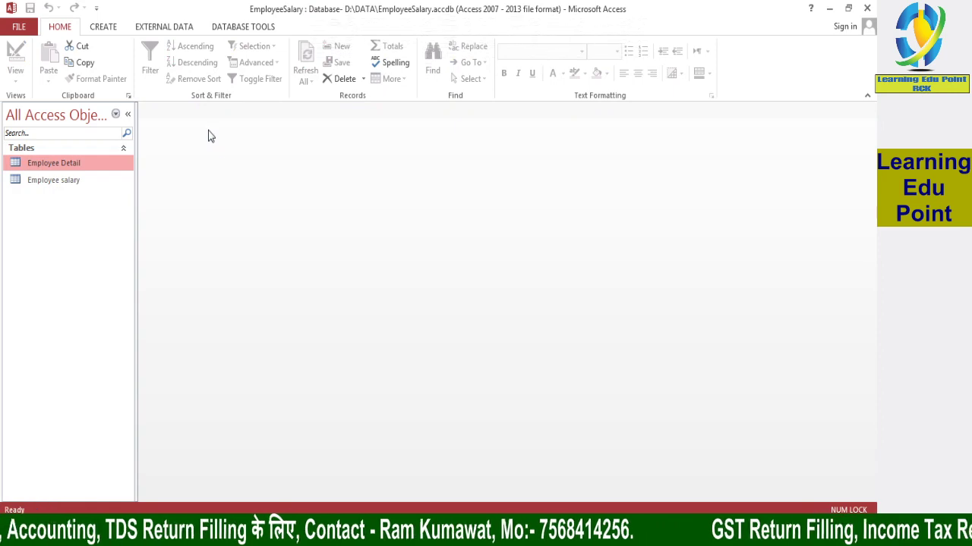
Step: Start a new query design and add the Employee Detail table twice
{"action": "left_click", "coordinate": [101, 27]}
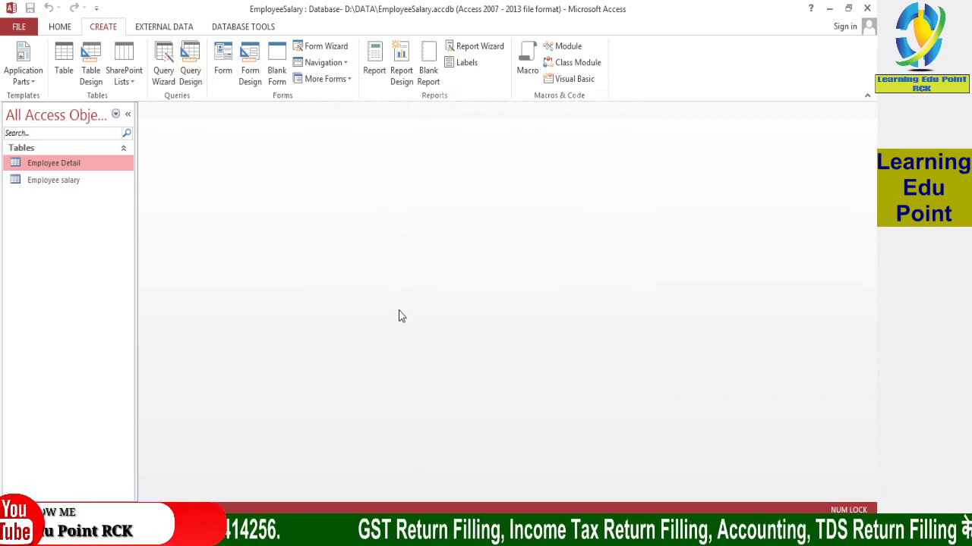
{"action": "left_click", "coordinate": [192, 68]}
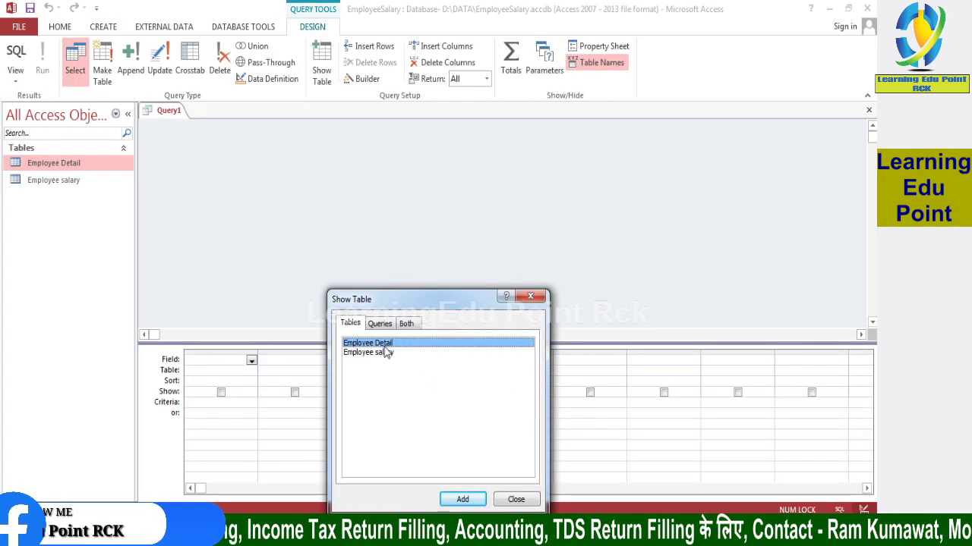
{"action": "left_click", "coordinate": [461, 500]}
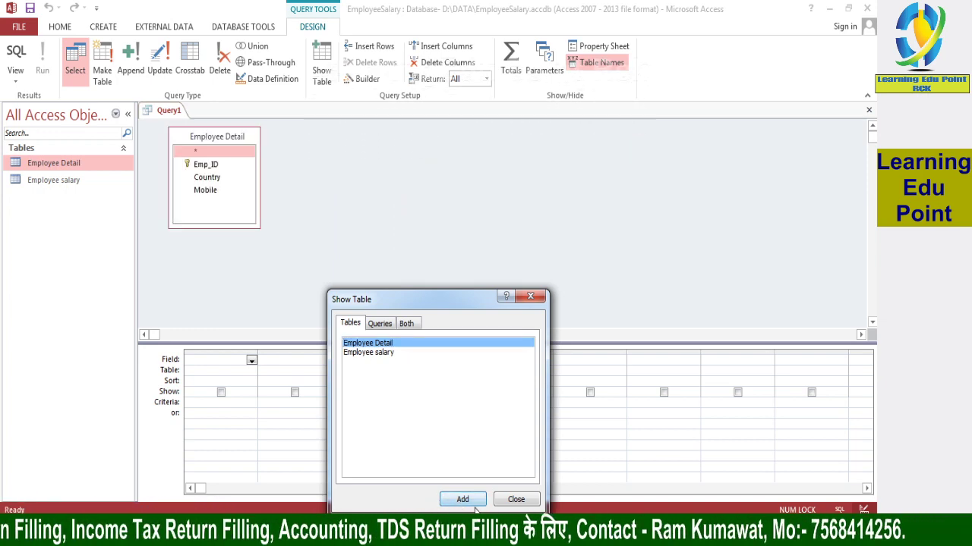
{"action": "left_click", "coordinate": [463, 501]}
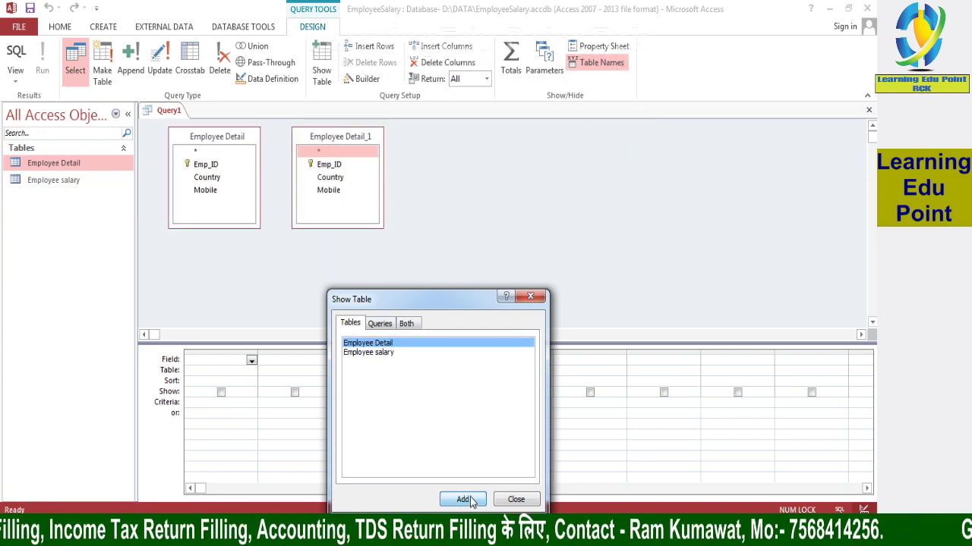
Step: Remove the duplicate Employee Detail_1 field list from Query1
{"action": "left_click", "coordinate": [515, 500]}
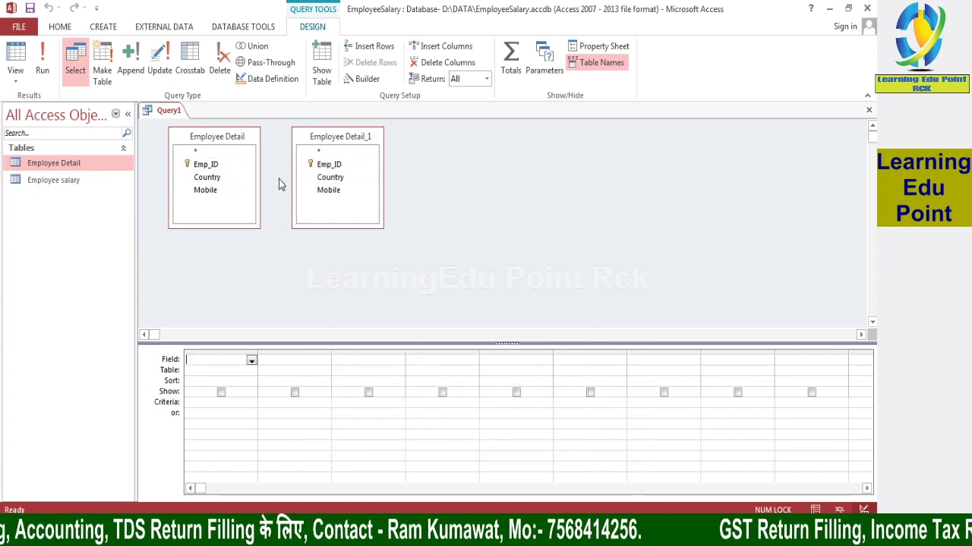
{"action": "left_click_drag", "start_coordinate": [310, 136], "coordinate": [358, 131]}
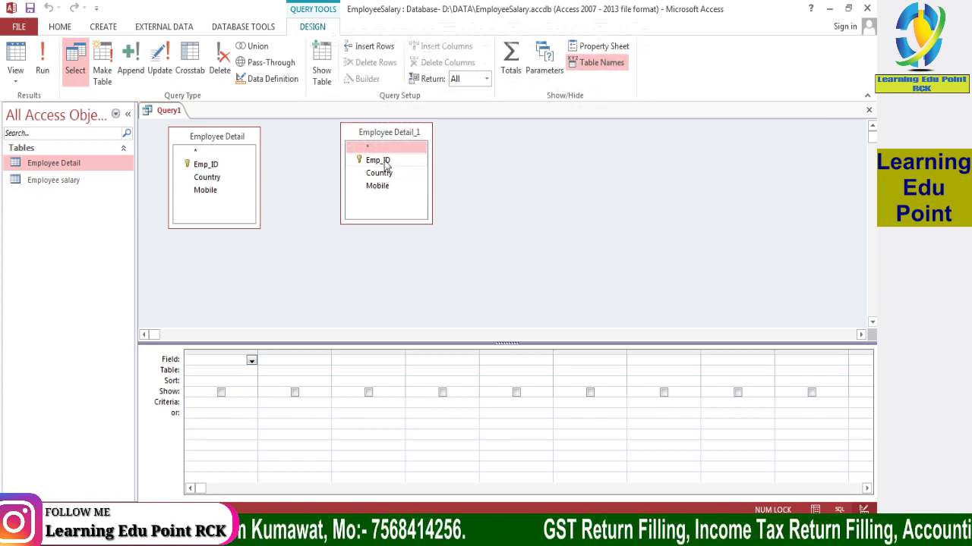
{"action": "right_click", "coordinate": [386, 135]}
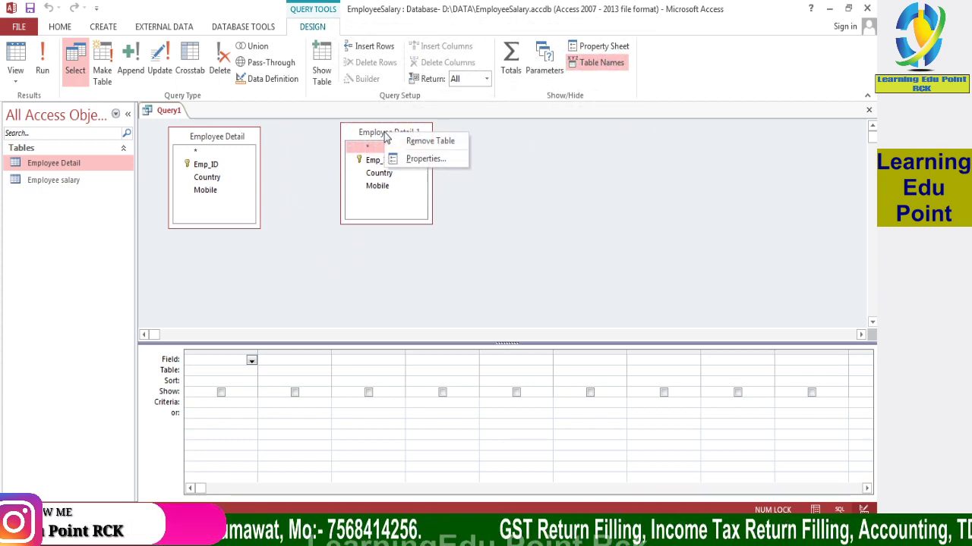
{"action": "left_click", "coordinate": [430, 141]}
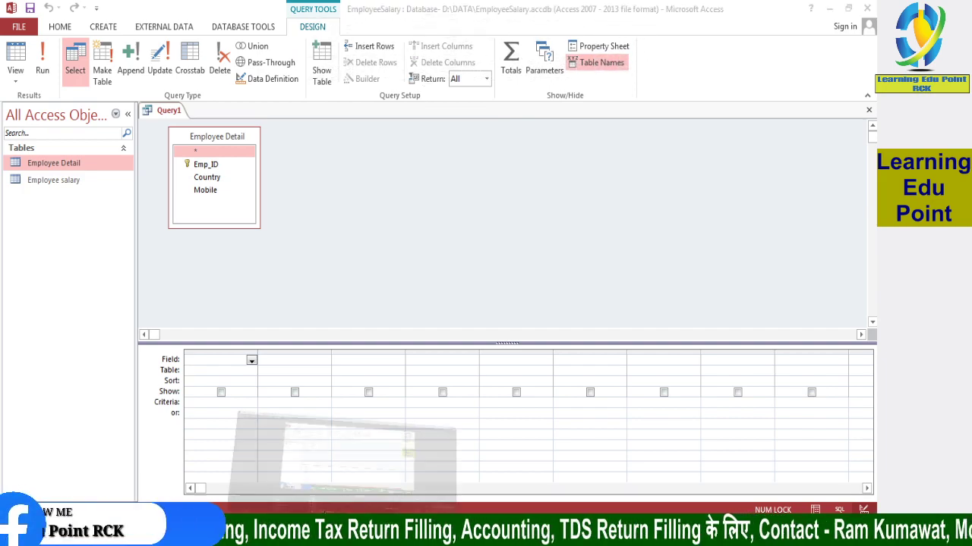
{"action": "key", "text": "alt+Tab"}
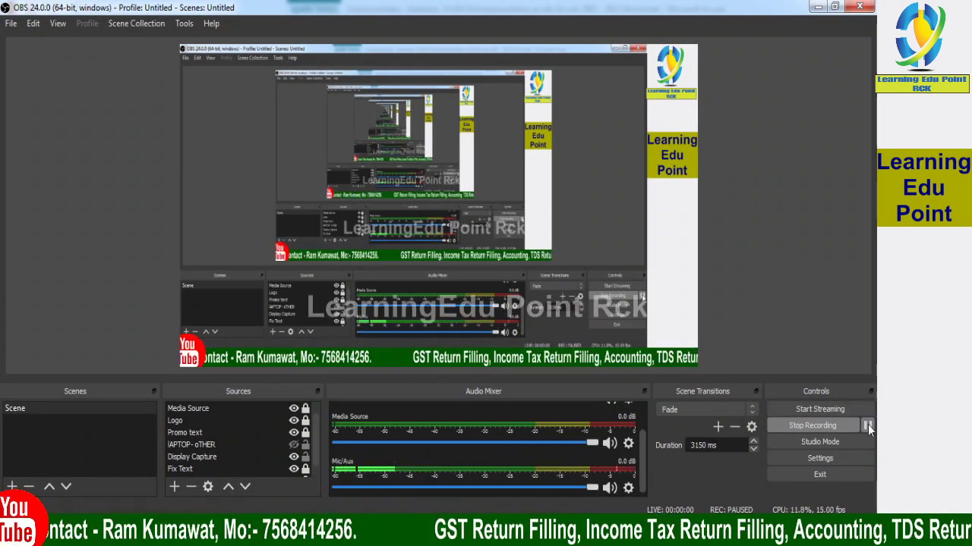
{"action": "left_click", "coordinate": [824, 7]}
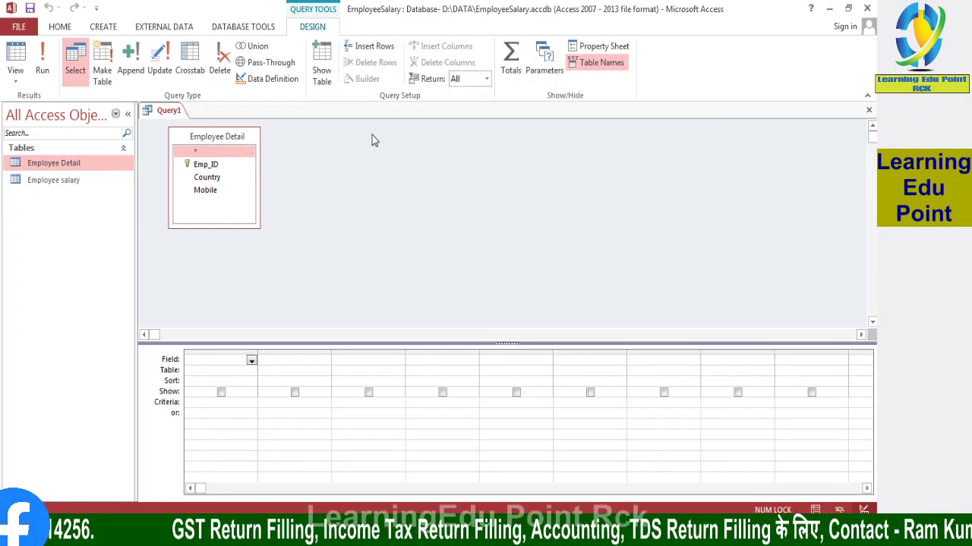
Step: Select all fields in the Employee Detail field list of Query1
{"action": "right_click", "coordinate": [216, 140]}
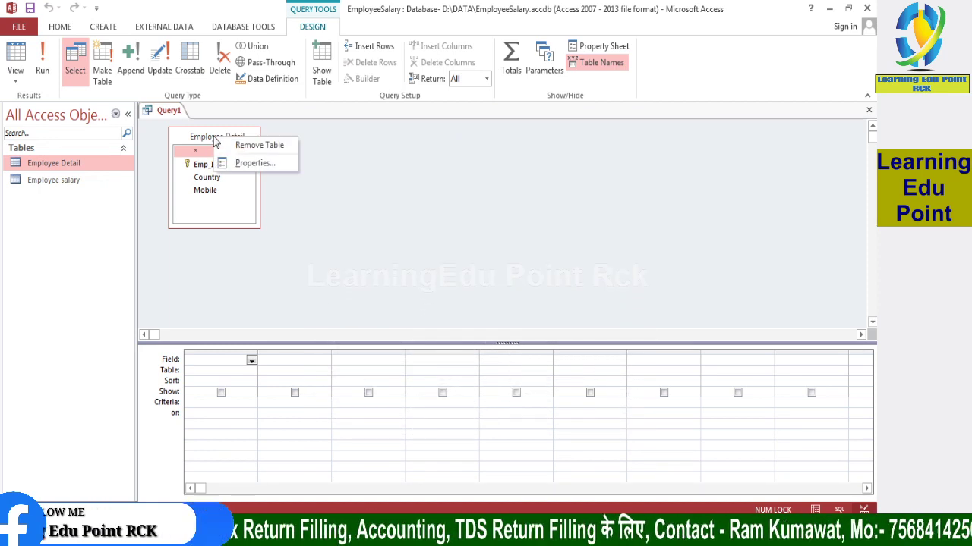
{"action": "left_click", "coordinate": [354, 157]}
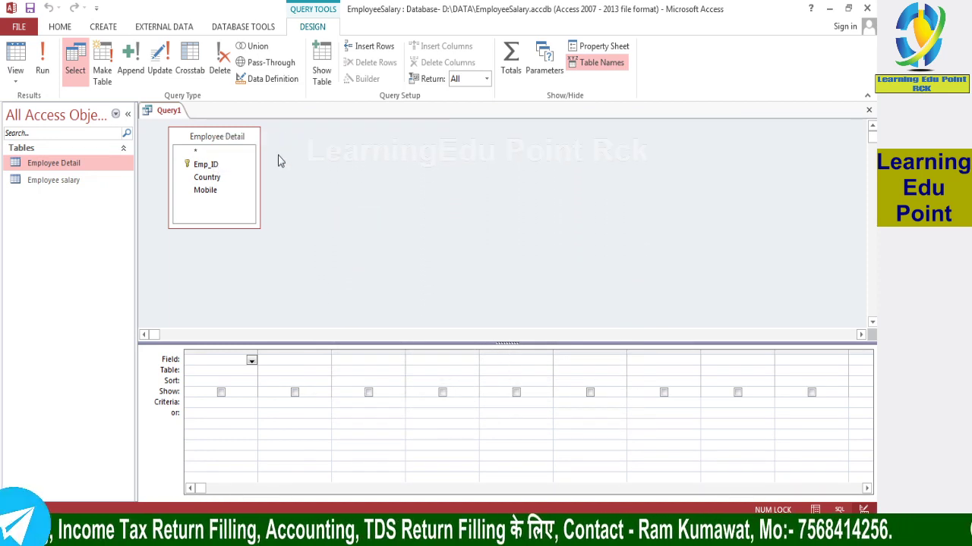
{"action": "left_click", "coordinate": [232, 149]}
{"action": "right_click", "coordinate": [308, 188]}
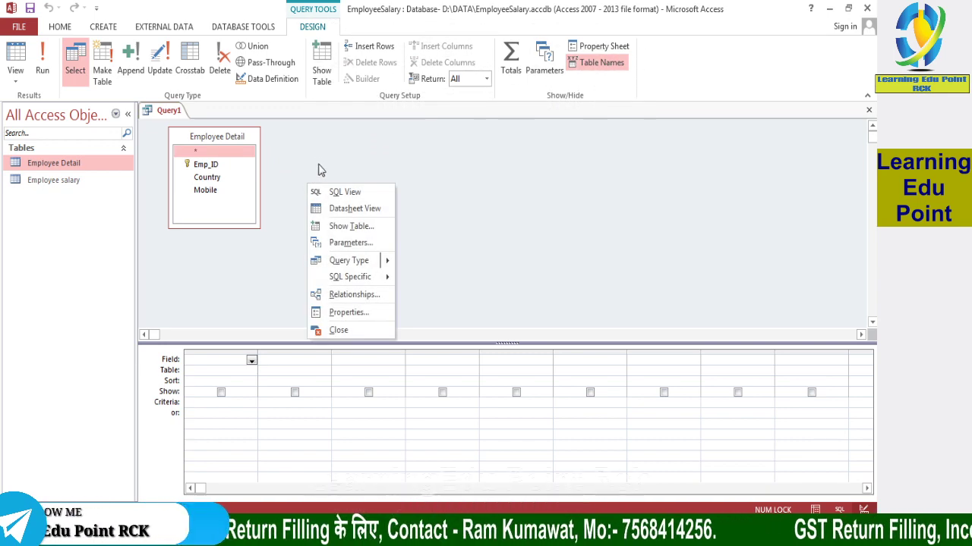
{"action": "mouse_move", "coordinate": [349, 261]}
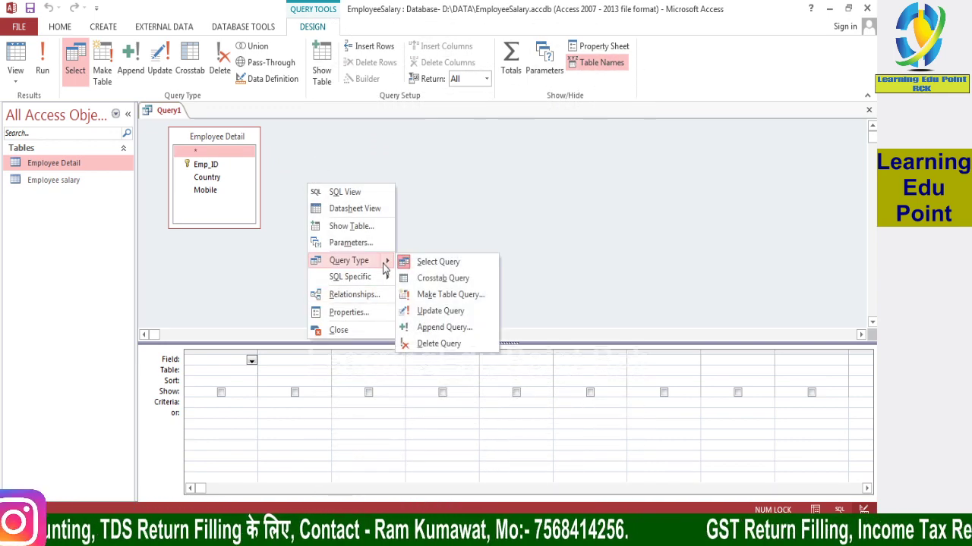
{"action": "left_click", "coordinate": [448, 210]}
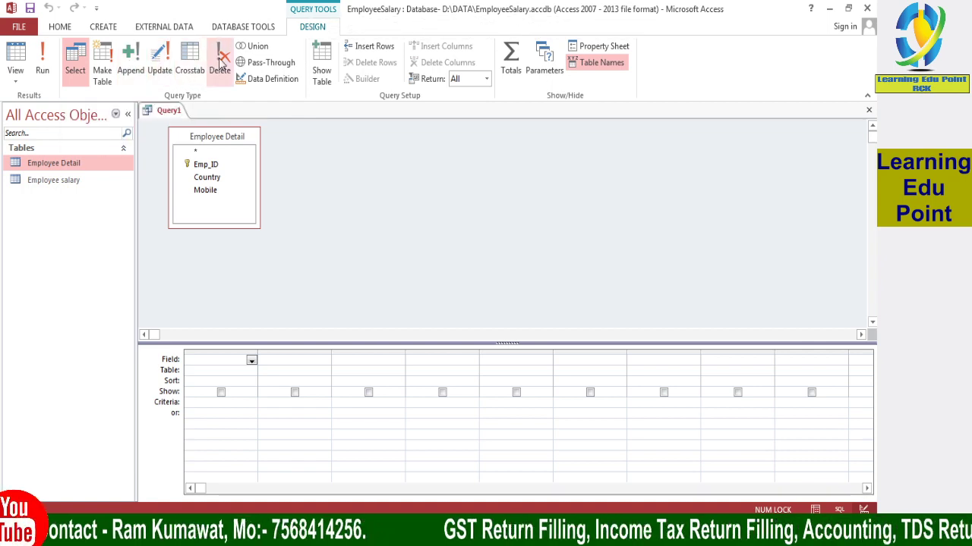
Step: Convert Query1 to a Delete query and toggle its property sheet on and off
{"action": "left_click", "coordinate": [219, 56]}
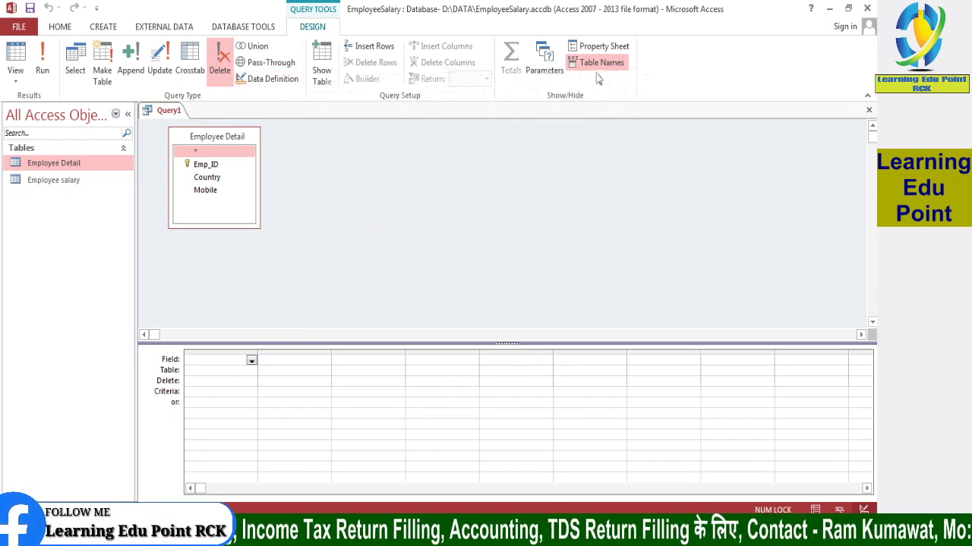
{"action": "left_click", "coordinate": [595, 48]}
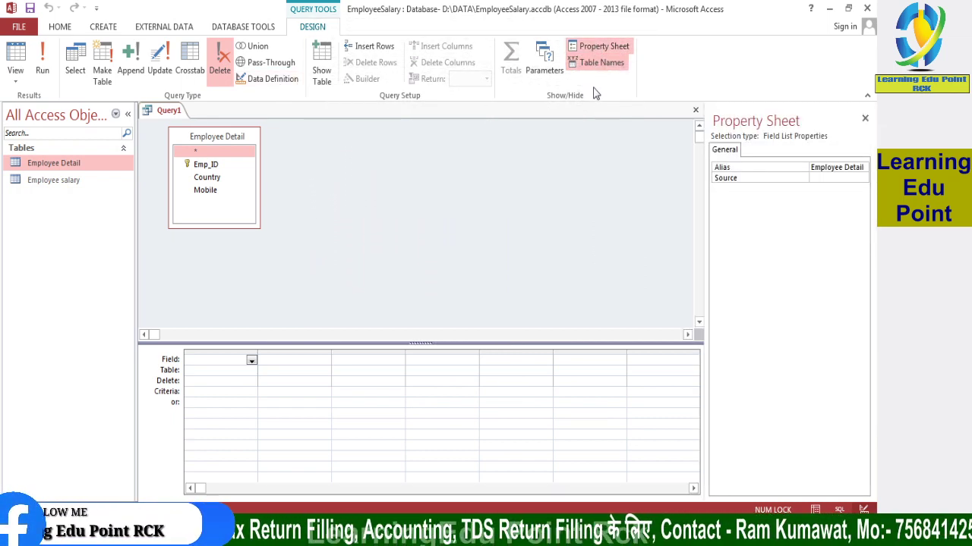
{"action": "left_click", "coordinate": [582, 49]}
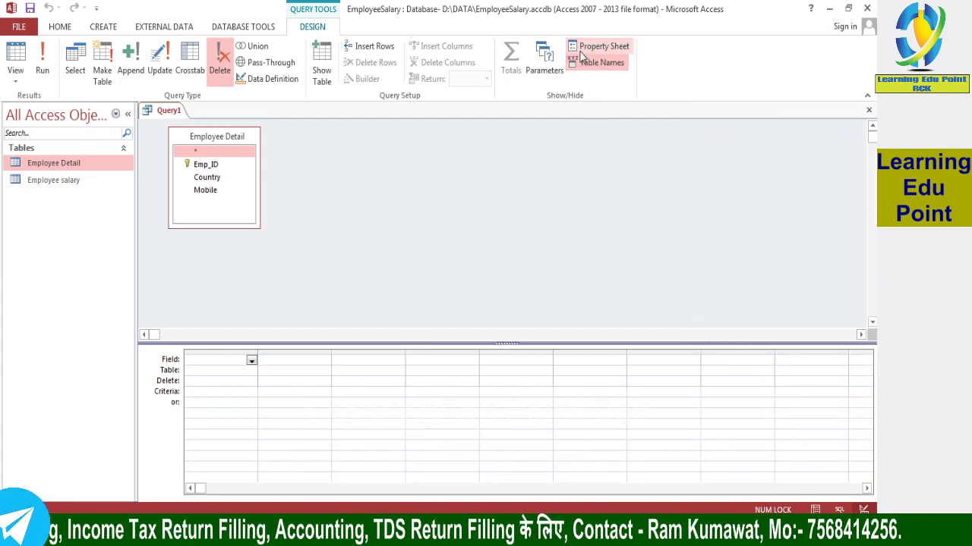
{"action": "left_click", "coordinate": [581, 50]}
{"action": "left_click", "coordinate": [582, 50]}
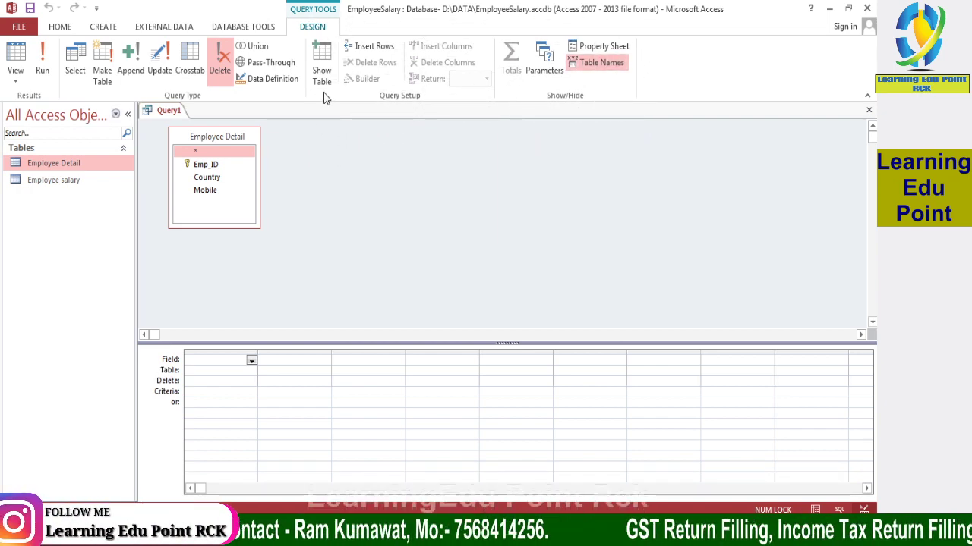
{"action": "left_click", "coordinate": [14, 79]}
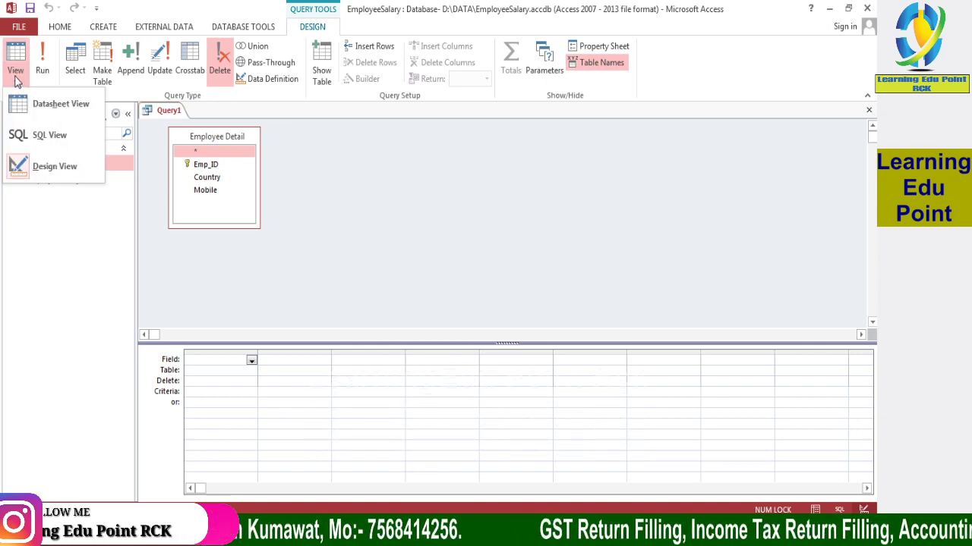
Step: Try Datasheet View, dismiss the missing destination field error, and remove Employee Detail from Query1
{"action": "left_click", "coordinate": [30, 104]}
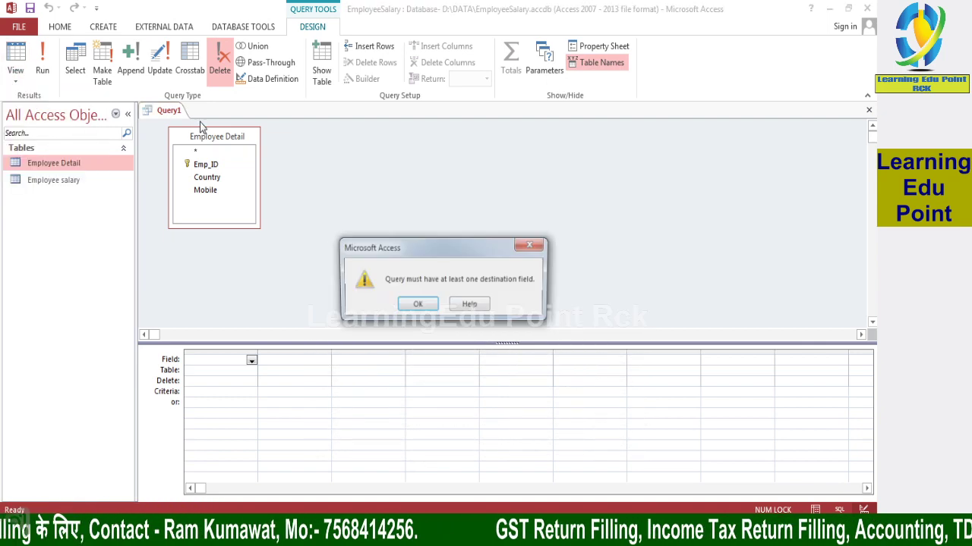
{"action": "left_click", "coordinate": [412, 306]}
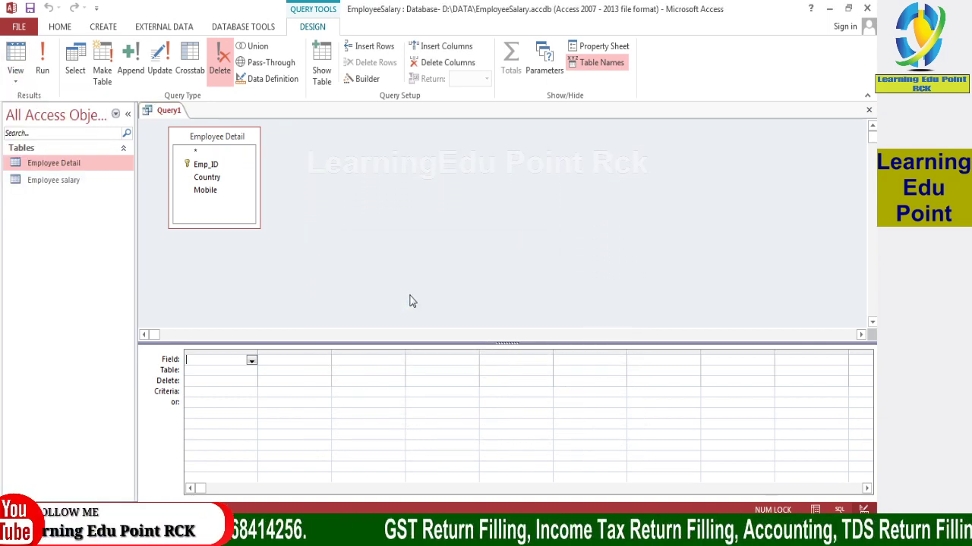
{"action": "right_click", "coordinate": [203, 145]}
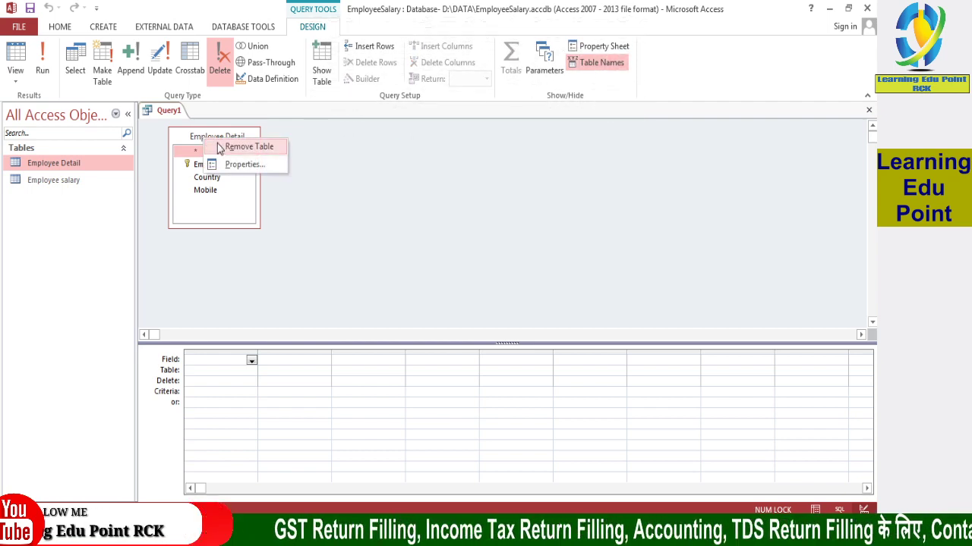
{"action": "left_click", "coordinate": [218, 146]}
Step: Close Query1 without saving its design changes
{"action": "right_click", "coordinate": [149, 110]}
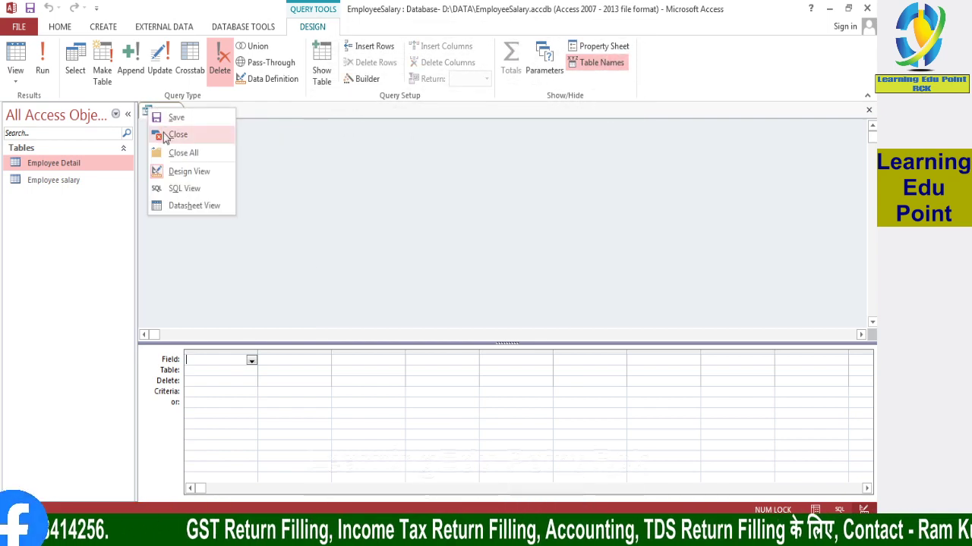
{"action": "left_click", "coordinate": [172, 134]}
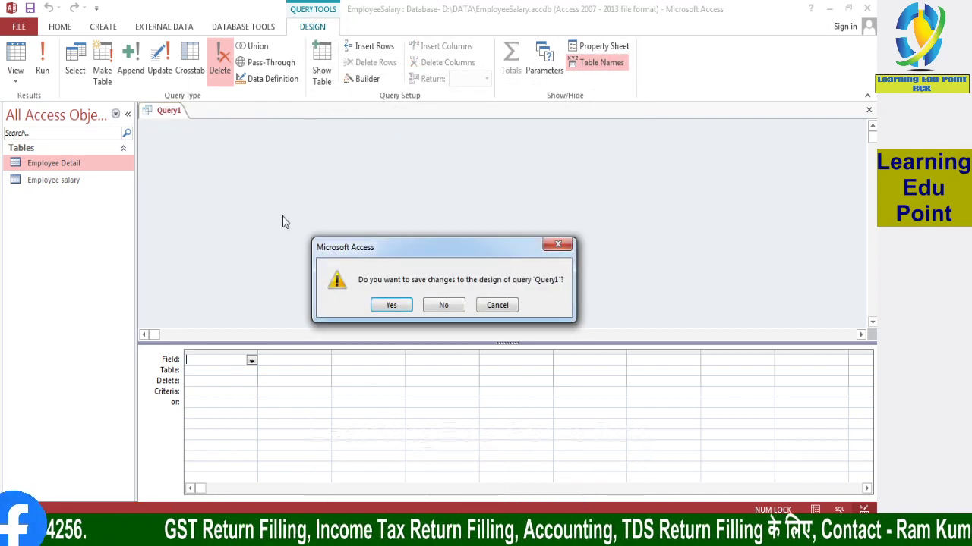
{"action": "left_click", "coordinate": [444, 307]}
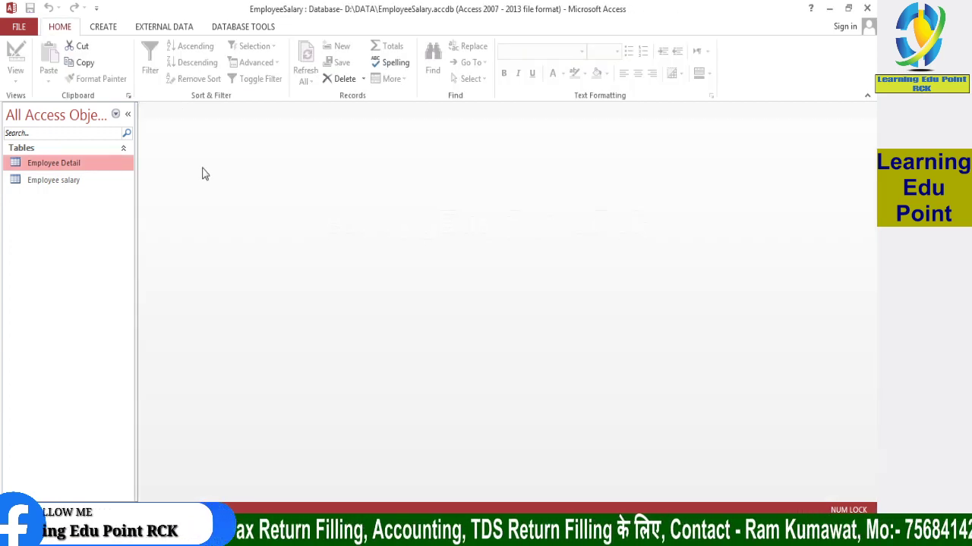
Step: Create a new query design with Employee Detail and Employee salary, salary table moved lower right
{"action": "left_click", "coordinate": [118, 27]}
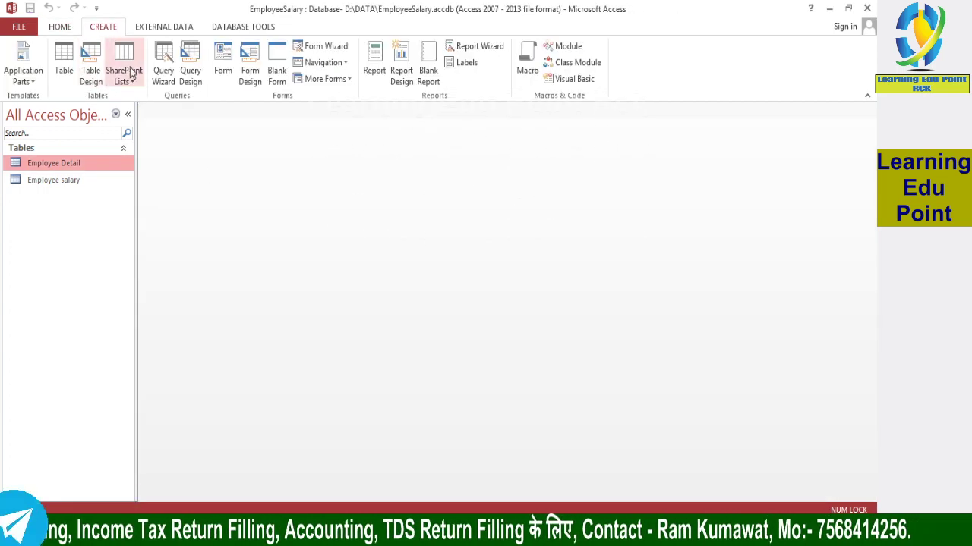
{"action": "left_click", "coordinate": [191, 65]}
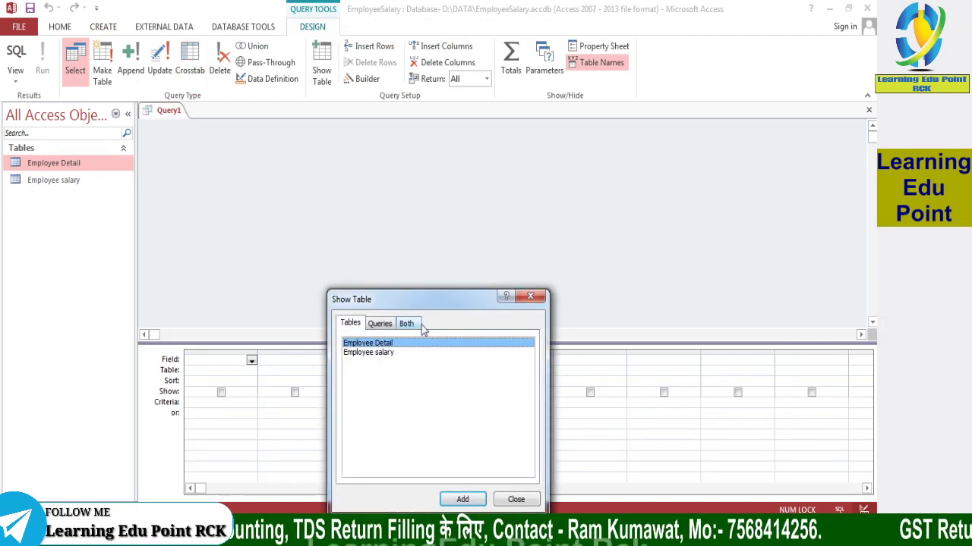
{"action": "left_click_drag", "start_coordinate": [422, 304], "coordinate": [445, 146]}
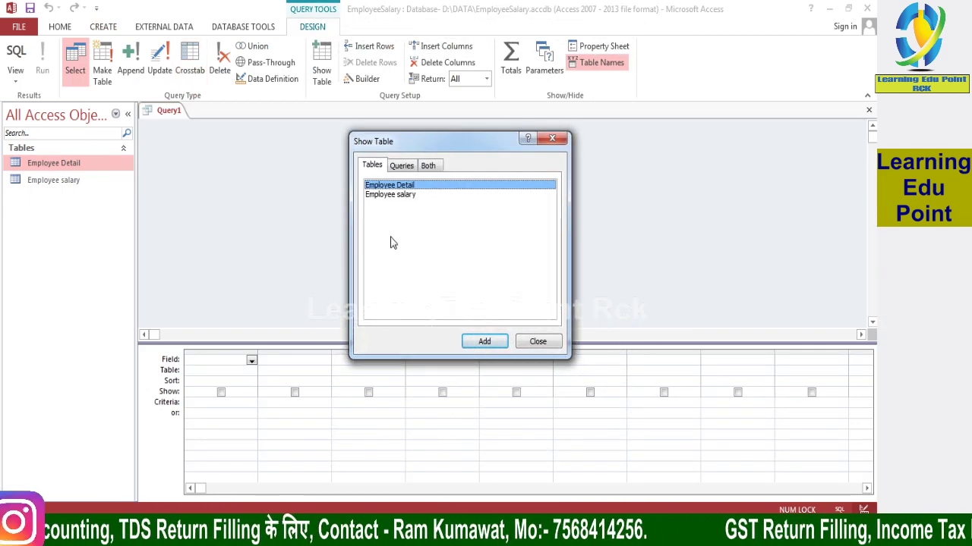
{"action": "left_click", "coordinate": [481, 342]}
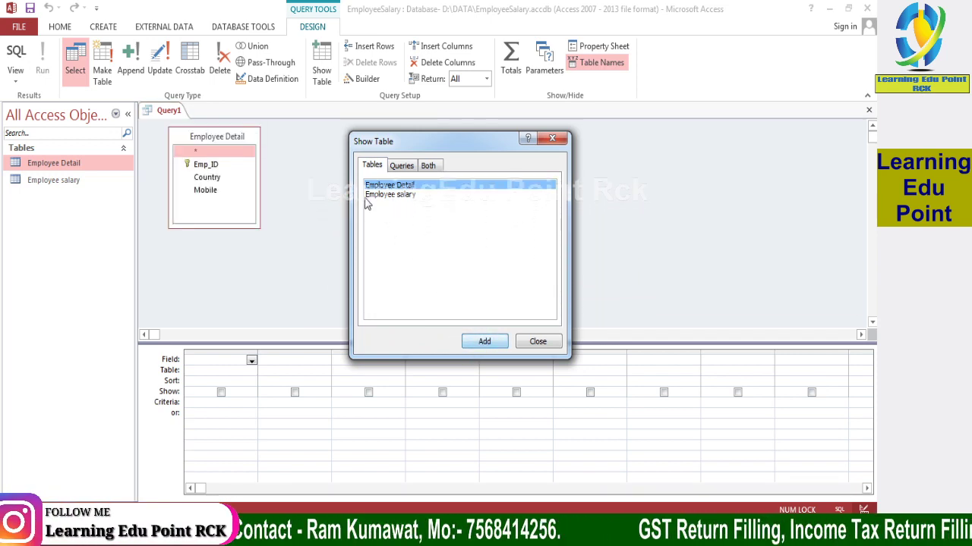
{"action": "left_click", "coordinate": [387, 196]}
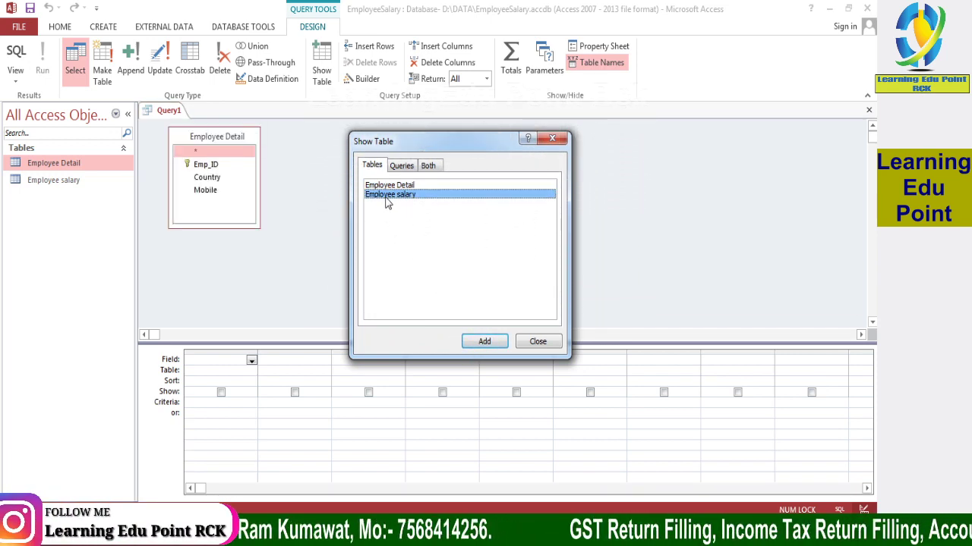
{"action": "left_click", "coordinate": [482, 343]}
{"action": "left_click", "coordinate": [536, 343]}
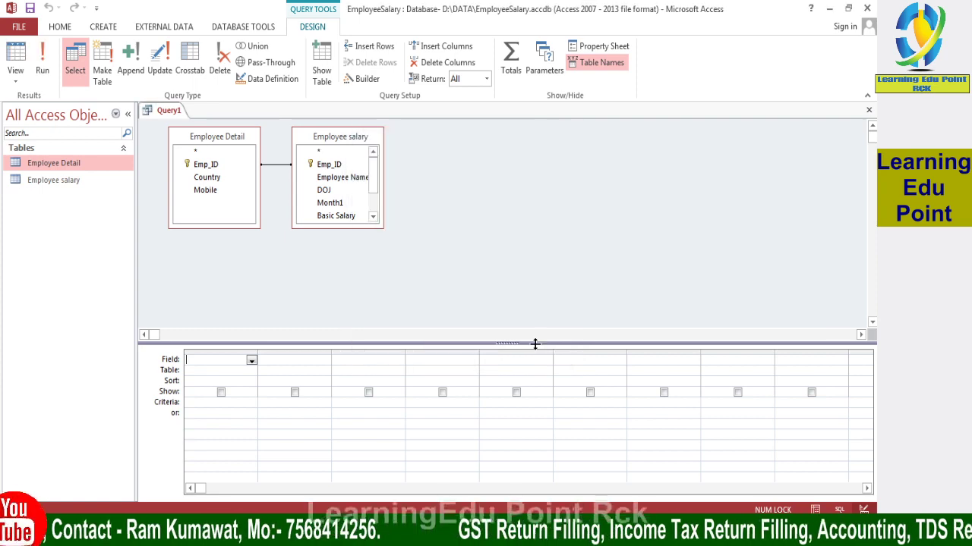
{"action": "left_click_drag", "start_coordinate": [325, 137], "coordinate": [392, 226]}
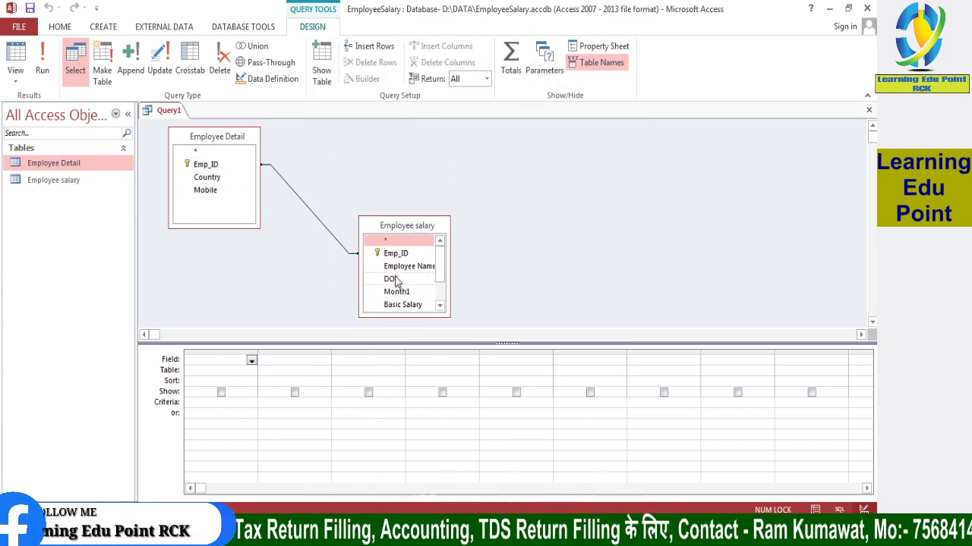
Step: Add Emp_ID, Employee Name, Country, Mobile, DOJ, Month1, Basic Salary, PF, Total Salary and Male to the grid
{"action": "double_click", "coordinate": [198, 166]}
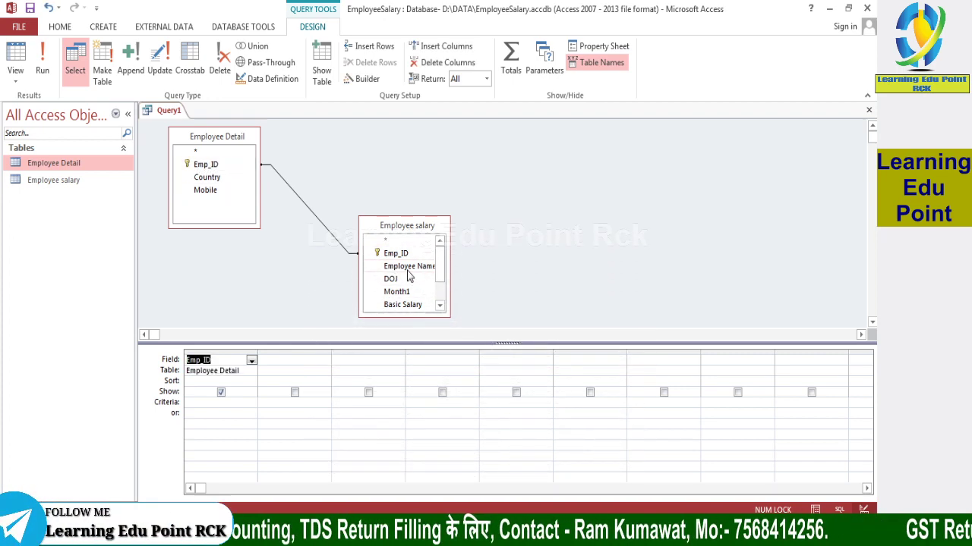
{"action": "double_click", "coordinate": [408, 268]}
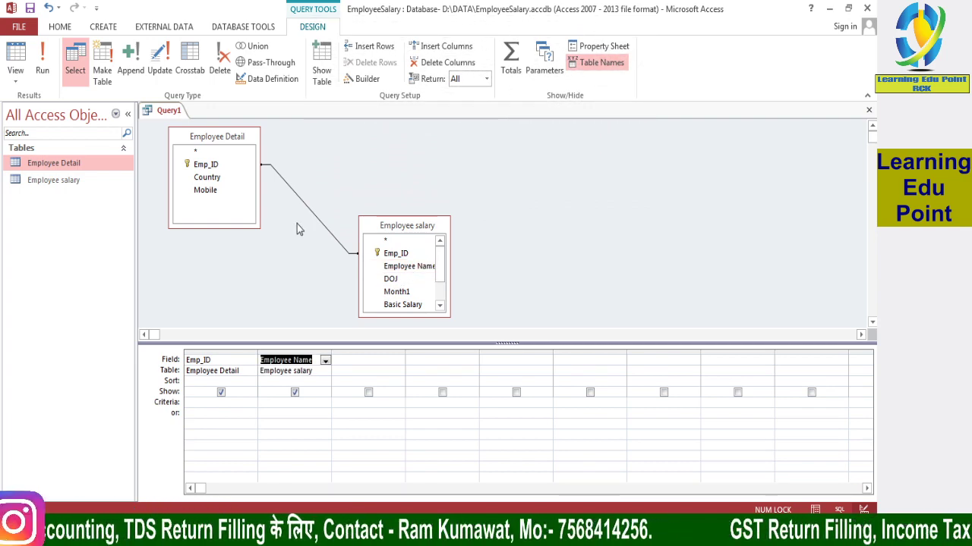
{"action": "double_click", "coordinate": [206, 177]}
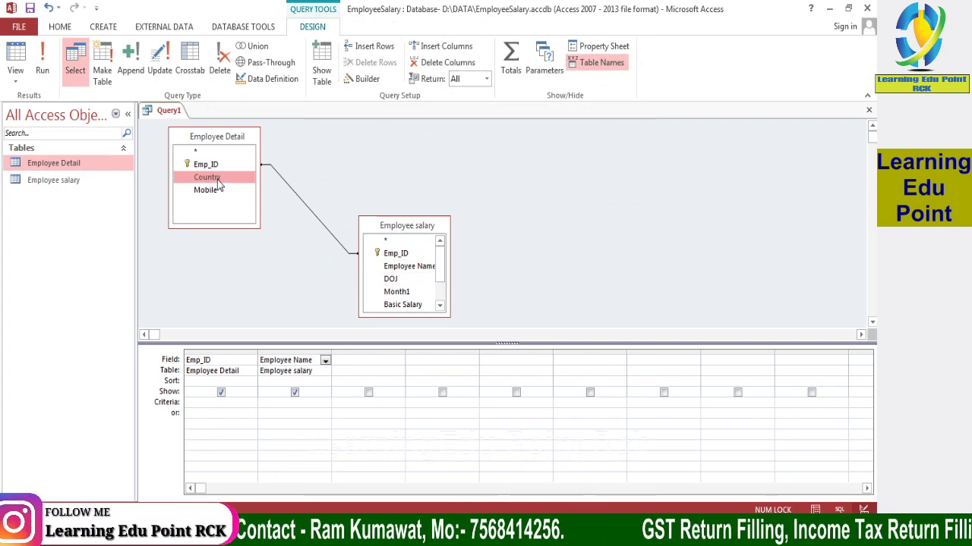
{"action": "double_click", "coordinate": [205, 190]}
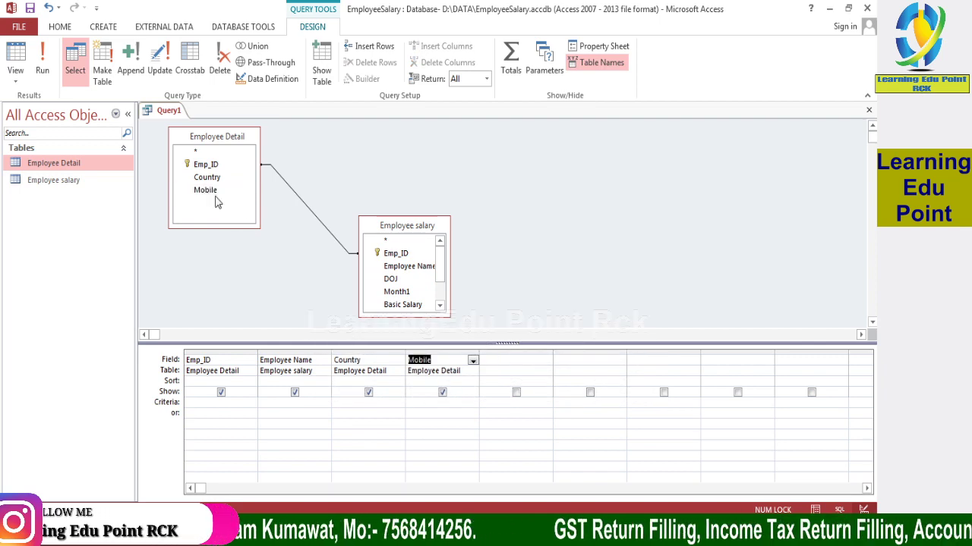
{"action": "double_click", "coordinate": [390, 279]}
{"action": "double_click", "coordinate": [396, 291]}
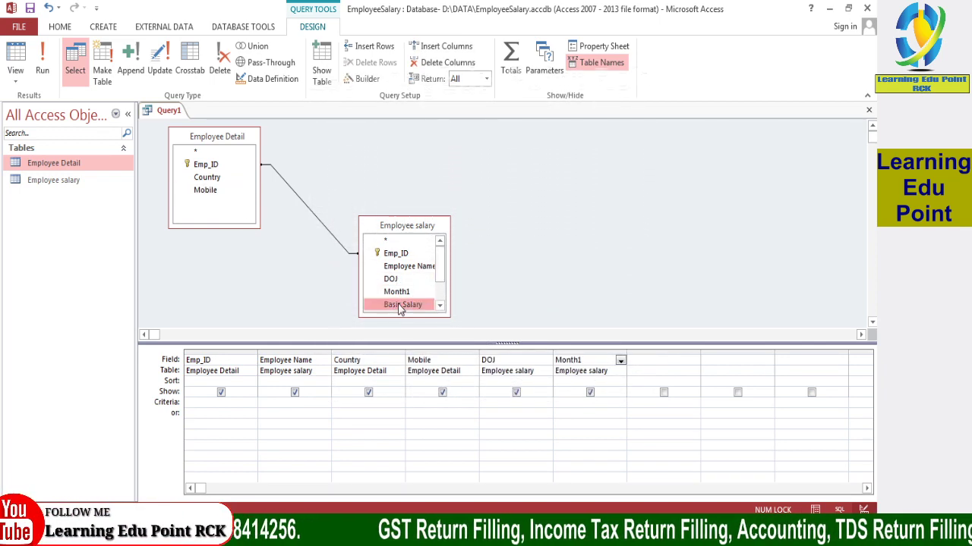
{"action": "double_click", "coordinate": [403, 304]}
{"action": "left_click_drag", "start_coordinate": [438, 273], "coordinate": [442, 289]}
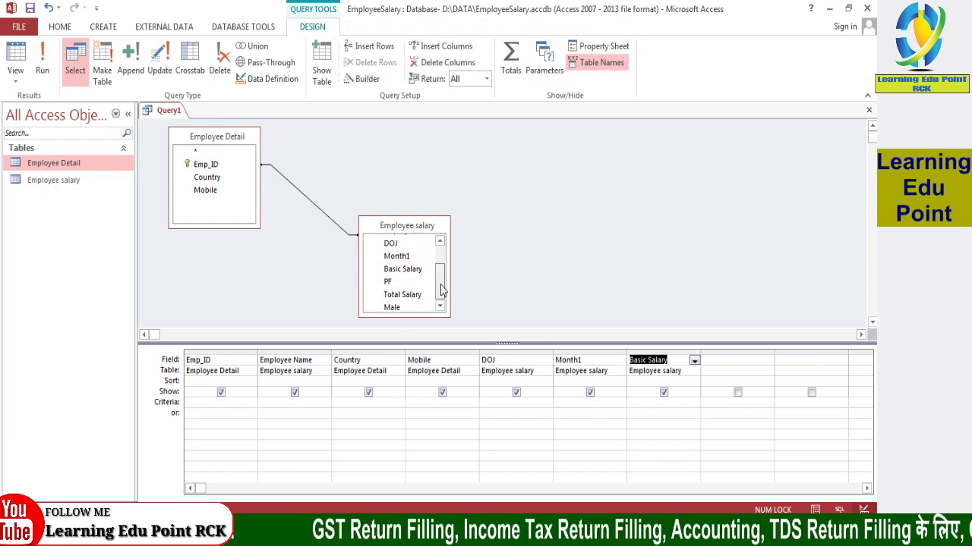
{"action": "double_click", "coordinate": [388, 280]}
{"action": "double_click", "coordinate": [391, 293]}
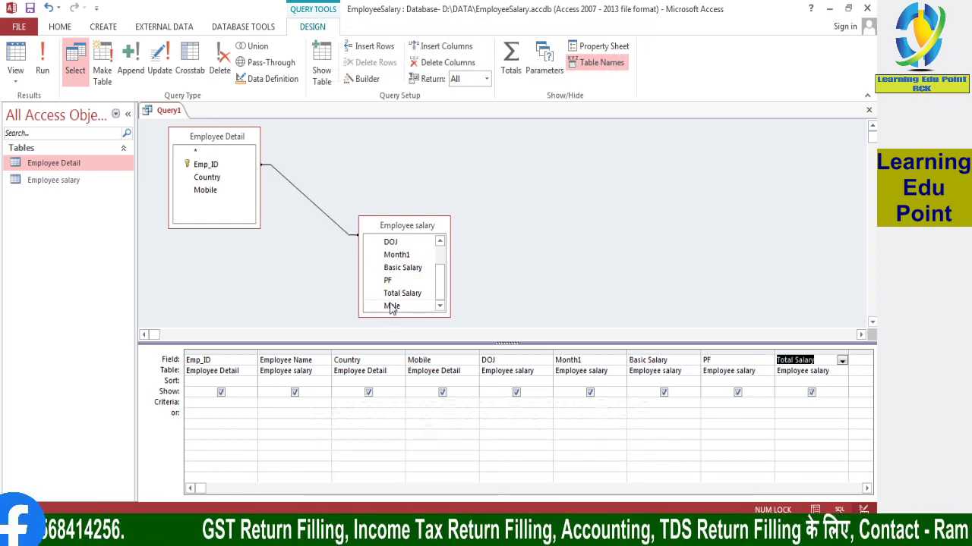
{"action": "double_click", "coordinate": [392, 306]}
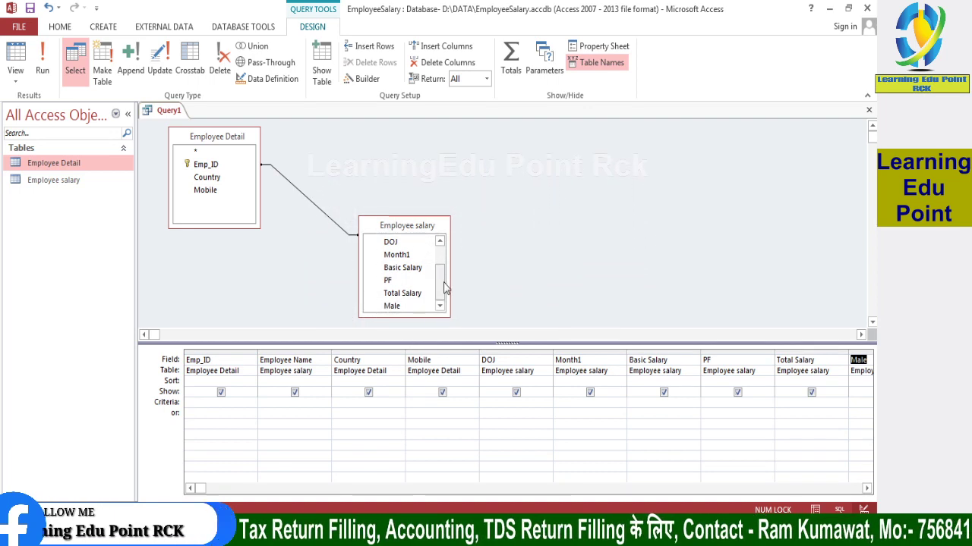
{"action": "left_click_drag", "start_coordinate": [444, 287], "coordinate": [438, 250]}
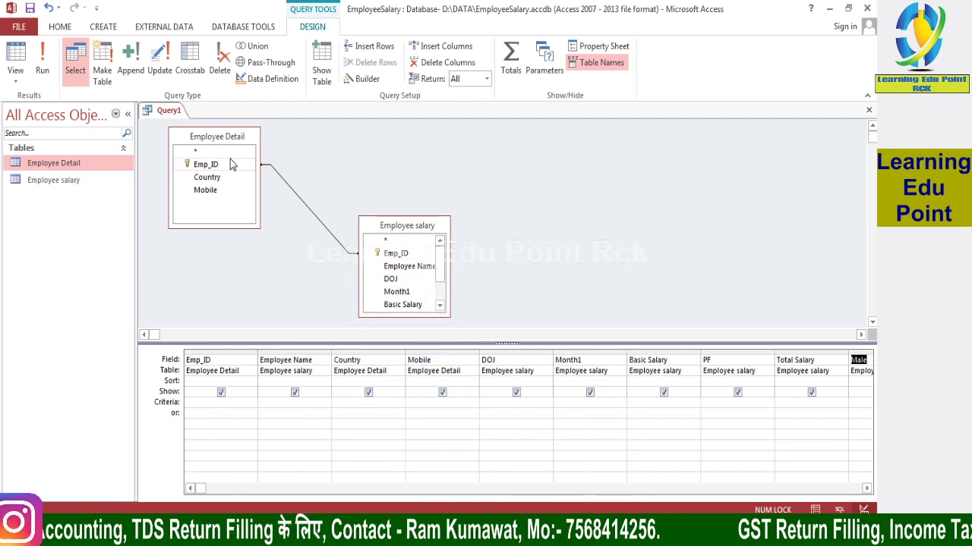
Step: Save Query1 under the name 'Inner Join', then close its design tab
{"action": "right_click", "coordinate": [168, 112]}
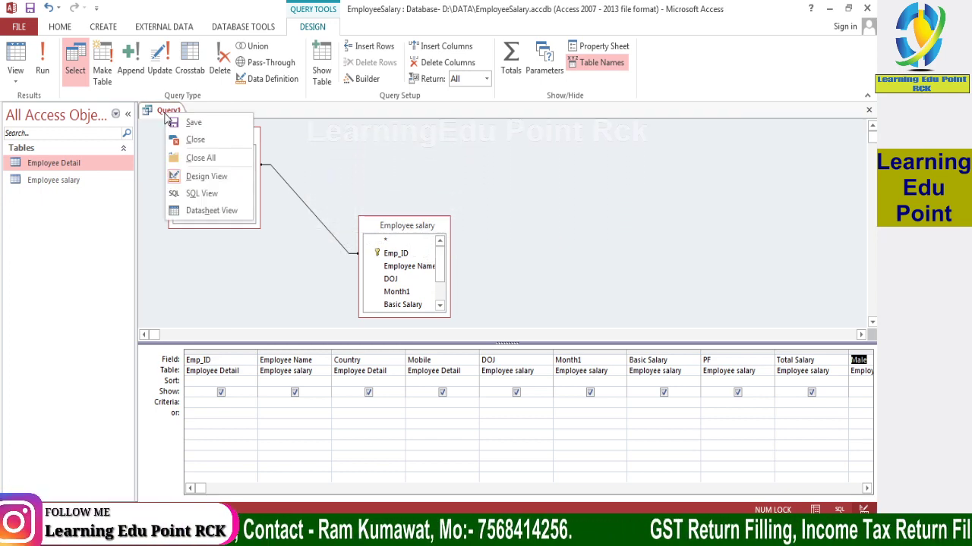
{"action": "left_click", "coordinate": [177, 123]}
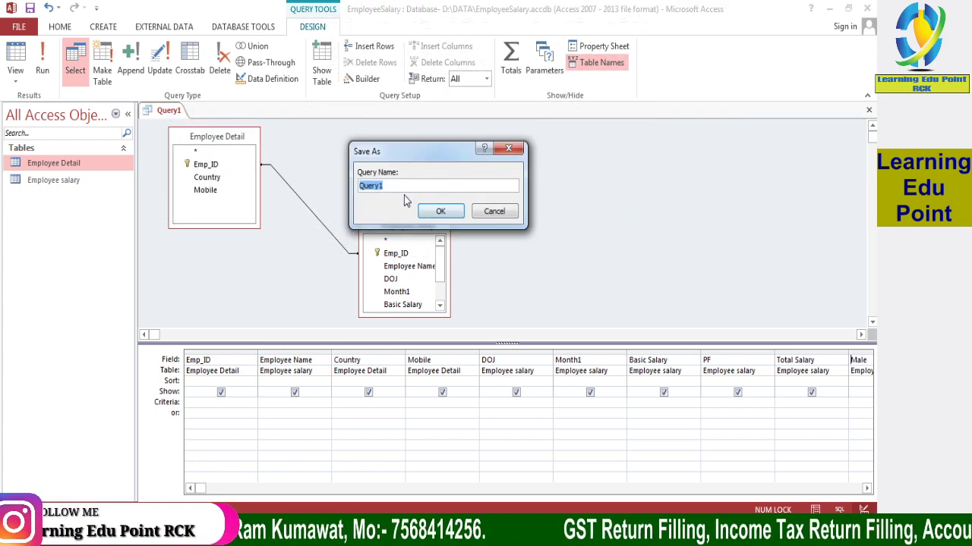
{"action": "type", "text": "Inner"}
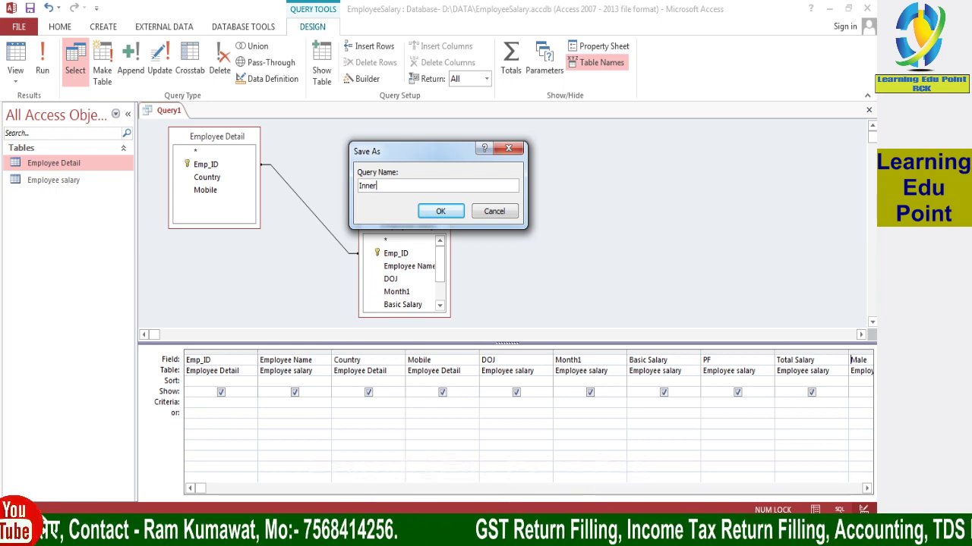
{"action": "type", "text": "n"}
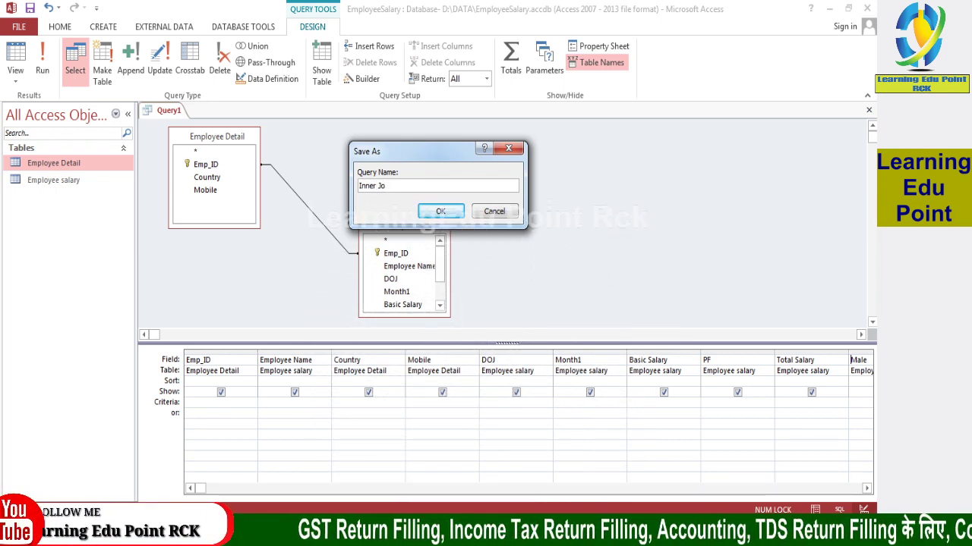
{"action": "type", "text": "in"}
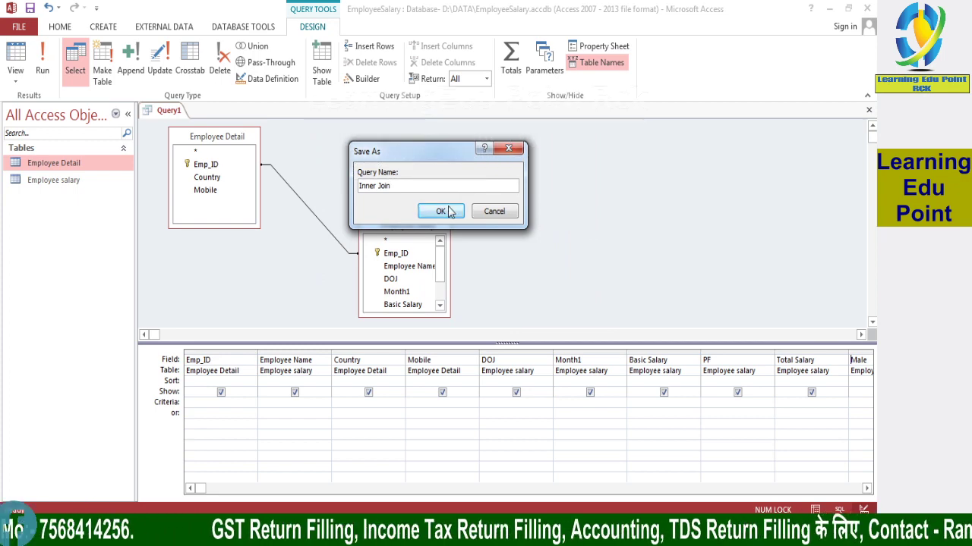
{"action": "left_click", "coordinate": [440, 211]}
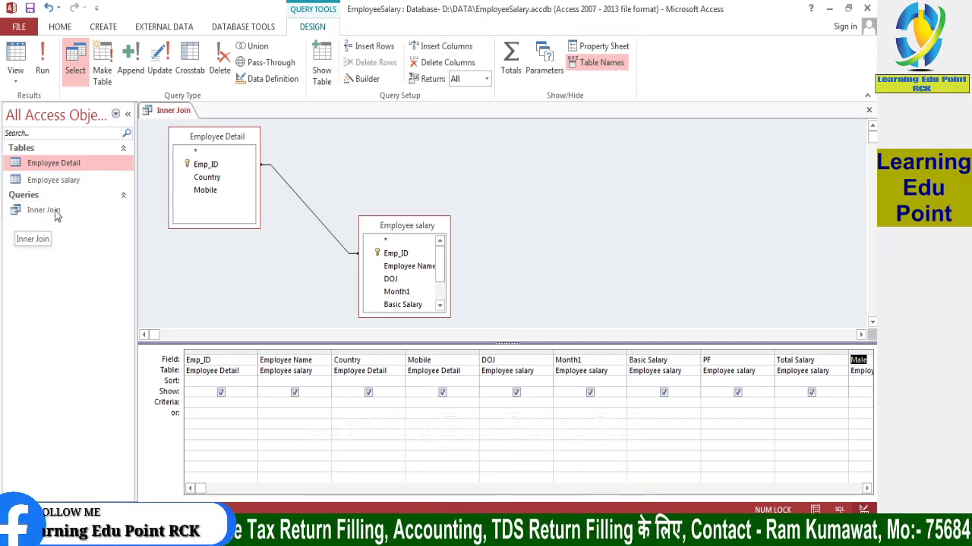
{"action": "right_click", "coordinate": [169, 111]}
{"action": "left_click", "coordinate": [189, 135]}
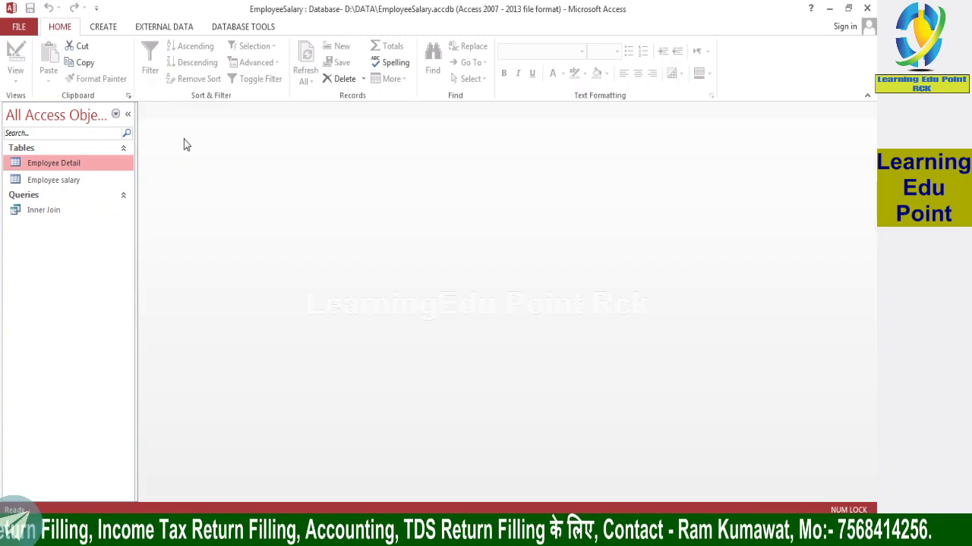
{"action": "double_click", "coordinate": [31, 215]}
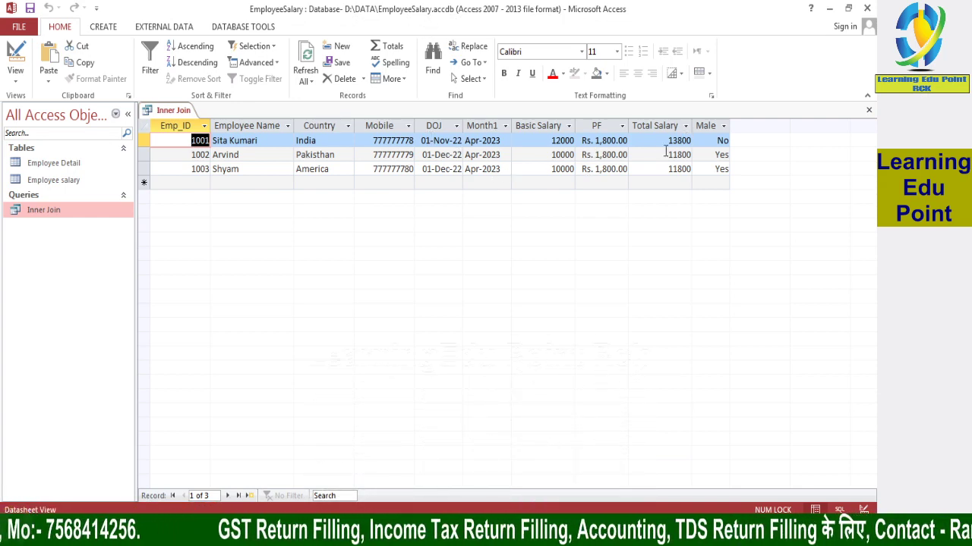
{"action": "double_click", "coordinate": [57, 163]}
{"action": "left_click", "coordinate": [67, 180]}
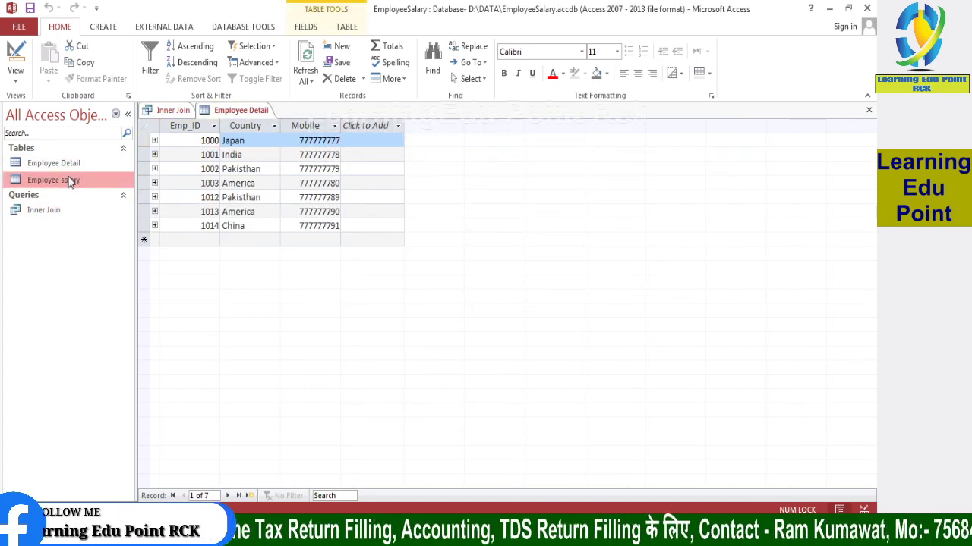
{"action": "double_click", "coordinate": [68, 181]}
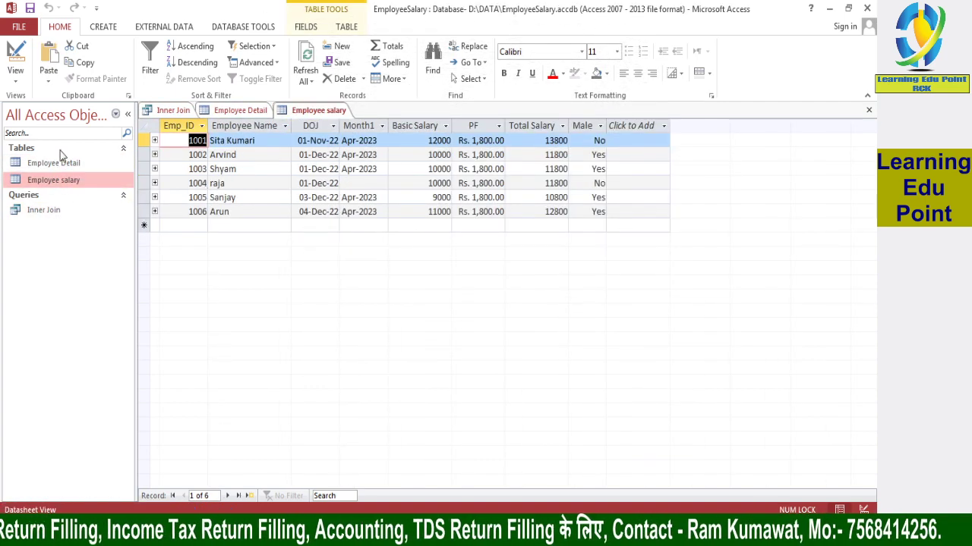
{"action": "double_click", "coordinate": [57, 163]}
{"action": "left_click", "coordinate": [42, 213]}
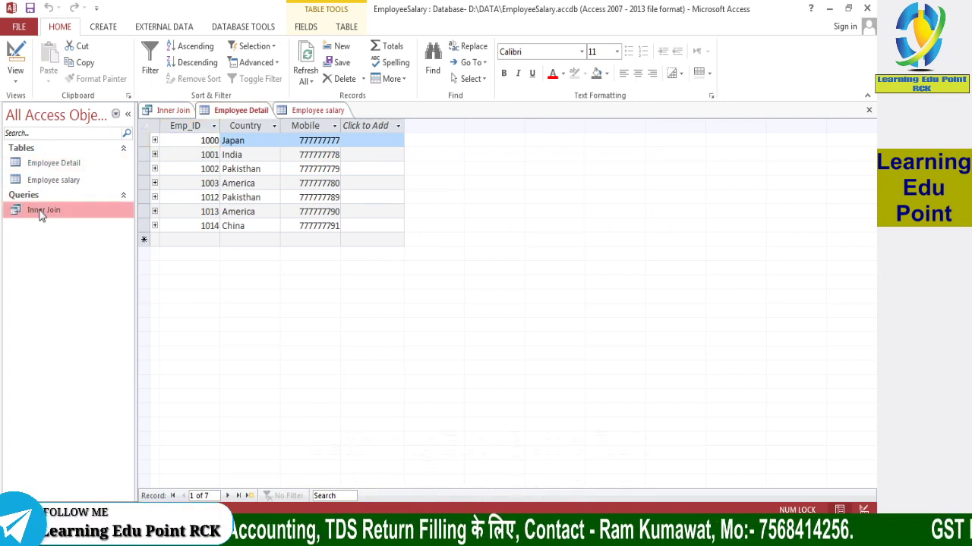
{"action": "double_click", "coordinate": [42, 212]}
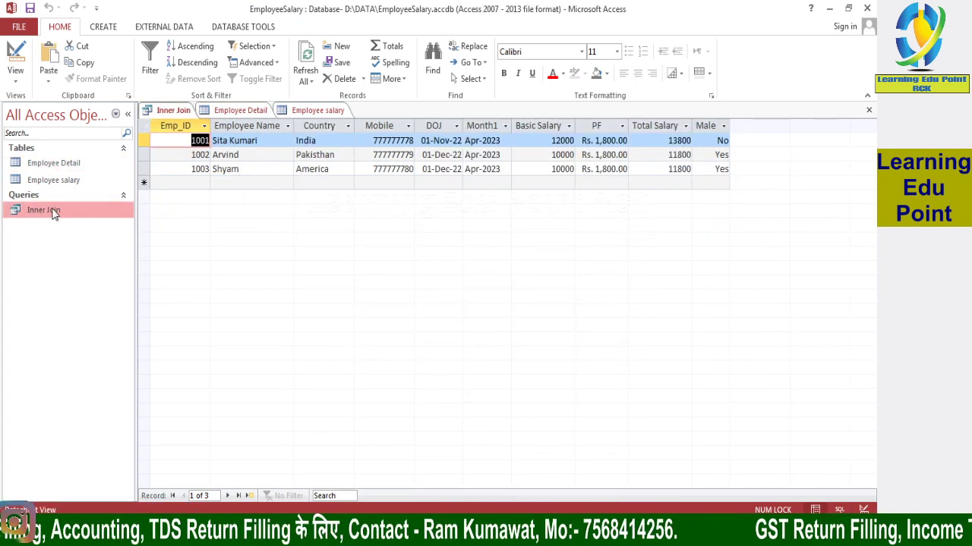
{"action": "right_click", "coordinate": [317, 110]}
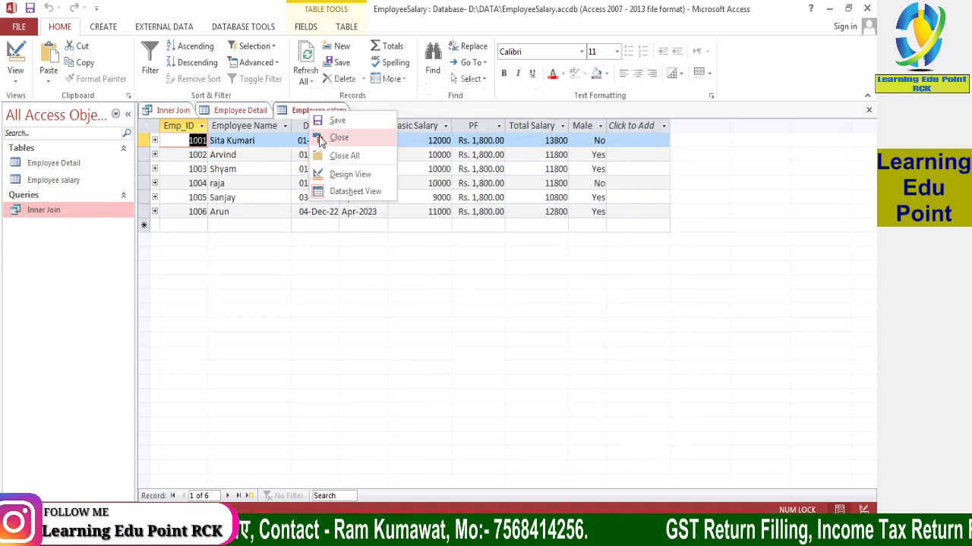
{"action": "left_click", "coordinate": [334, 136]}
{"action": "right_click", "coordinate": [242, 111]}
{"action": "left_click", "coordinate": [262, 133]}
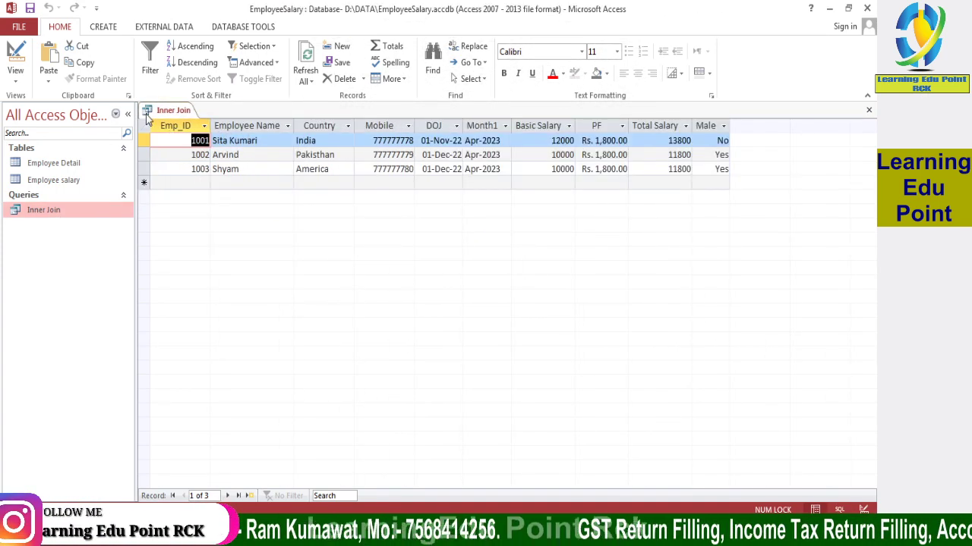
{"action": "right_click", "coordinate": [154, 112]}
{"action": "left_click", "coordinate": [180, 133]}
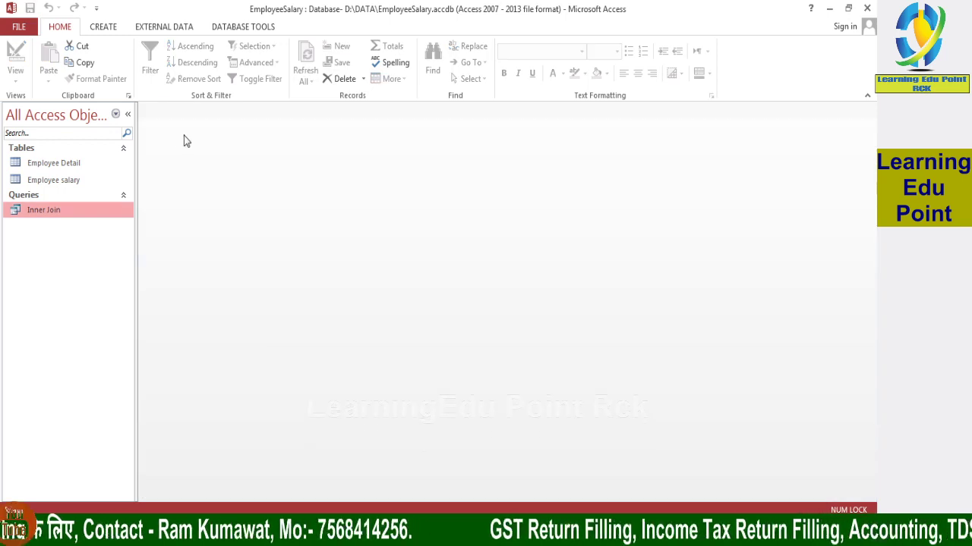
Step: In Relationships, set the Emp_ID link's join type to option 2, keeping all Employee Detail records
{"action": "left_click", "coordinate": [106, 27]}
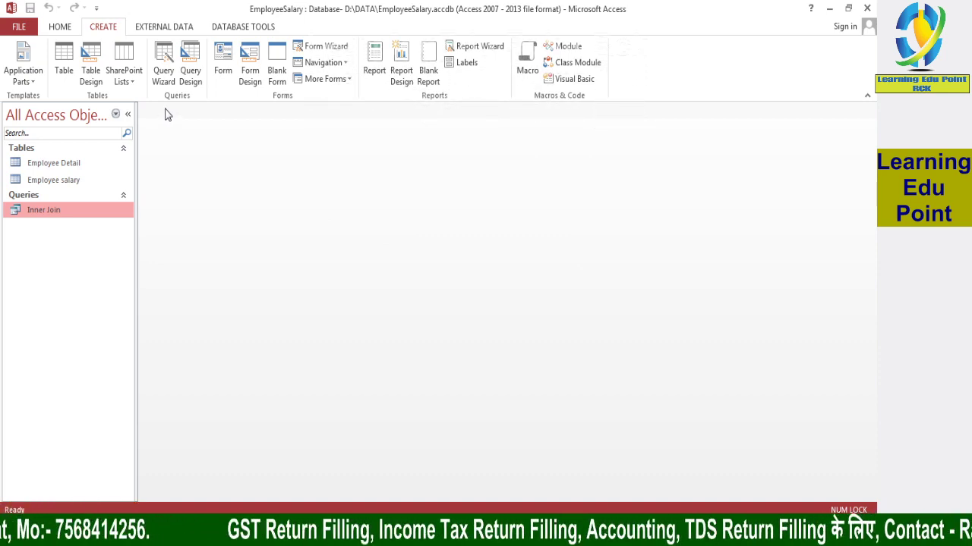
{"action": "left_click", "coordinate": [241, 26]}
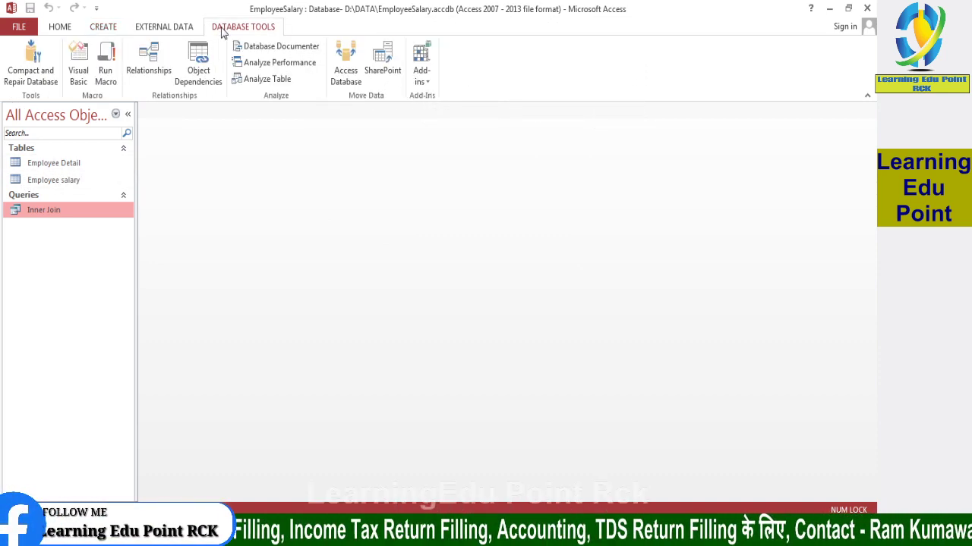
{"action": "left_click", "coordinate": [149, 59]}
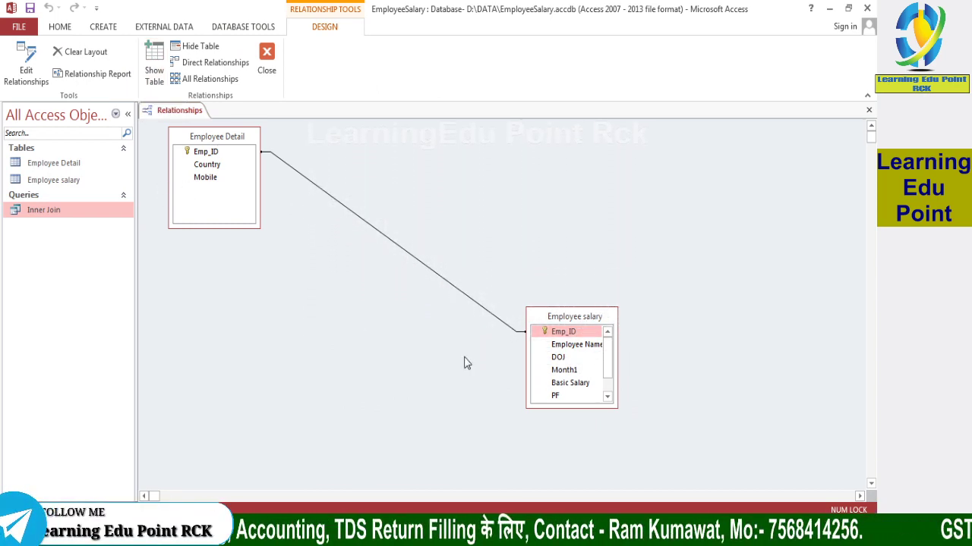
{"action": "left_click", "coordinate": [368, 230]}
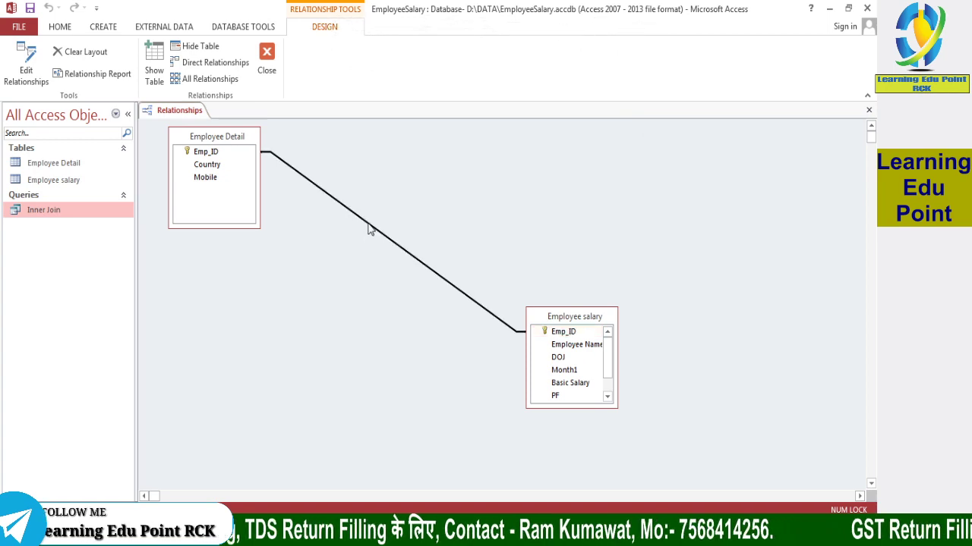
{"action": "right_click", "coordinate": [368, 230]}
{"action": "left_click", "coordinate": [390, 232]}
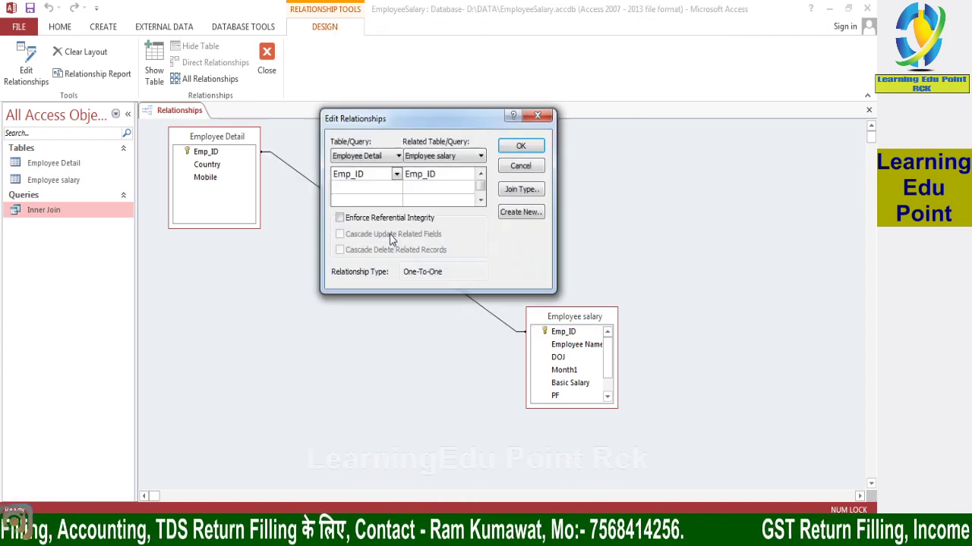
{"action": "left_click", "coordinate": [520, 191]}
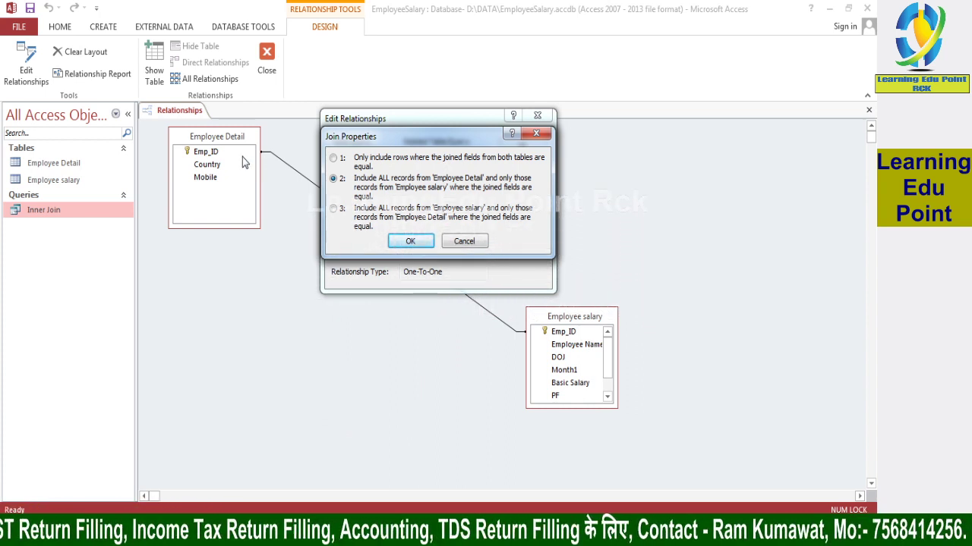
{"action": "left_click", "coordinate": [409, 243]}
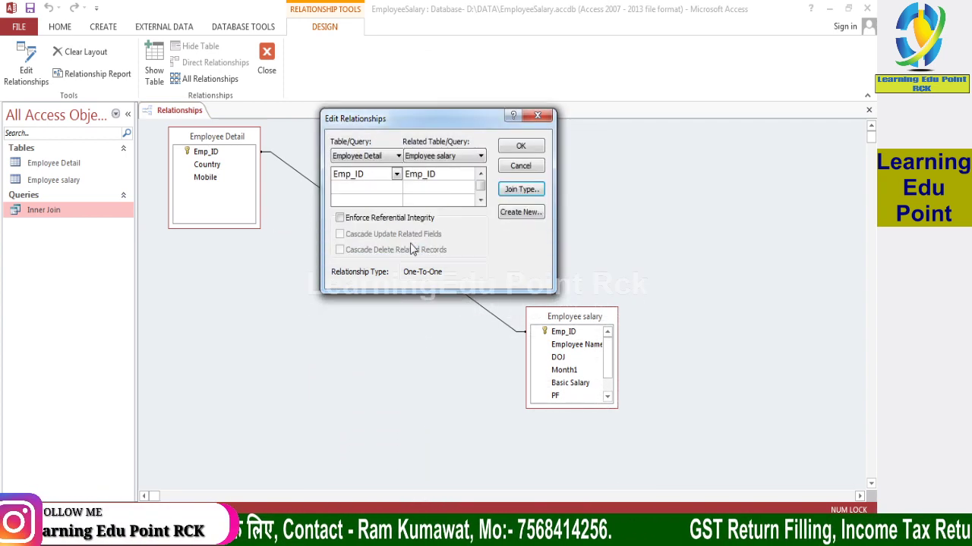
{"action": "left_click", "coordinate": [520, 146]}
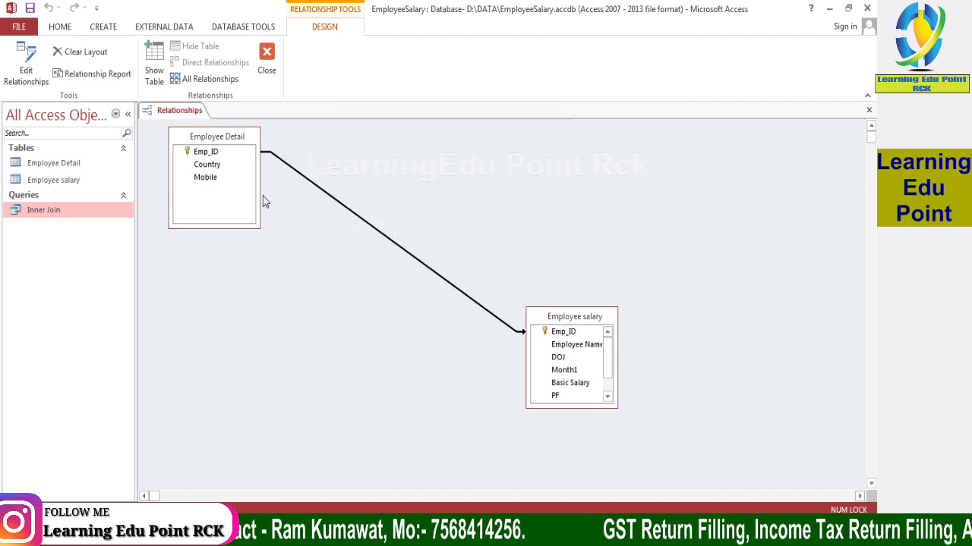
Step: Save the relationship layout and close the Relationships window
{"action": "right_click", "coordinate": [176, 110]}
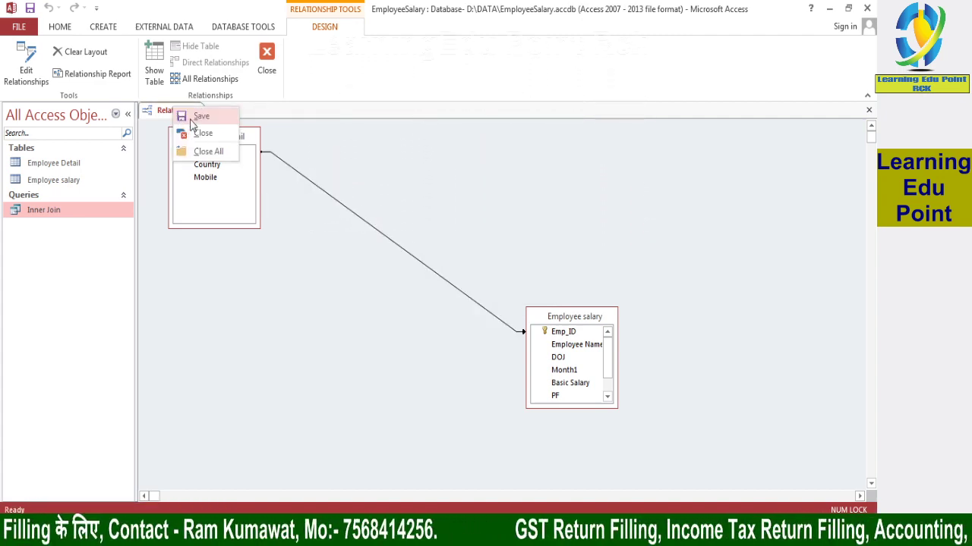
{"action": "left_click", "coordinate": [196, 116]}
{"action": "right_click", "coordinate": [176, 110]}
{"action": "left_click", "coordinate": [199, 134]}
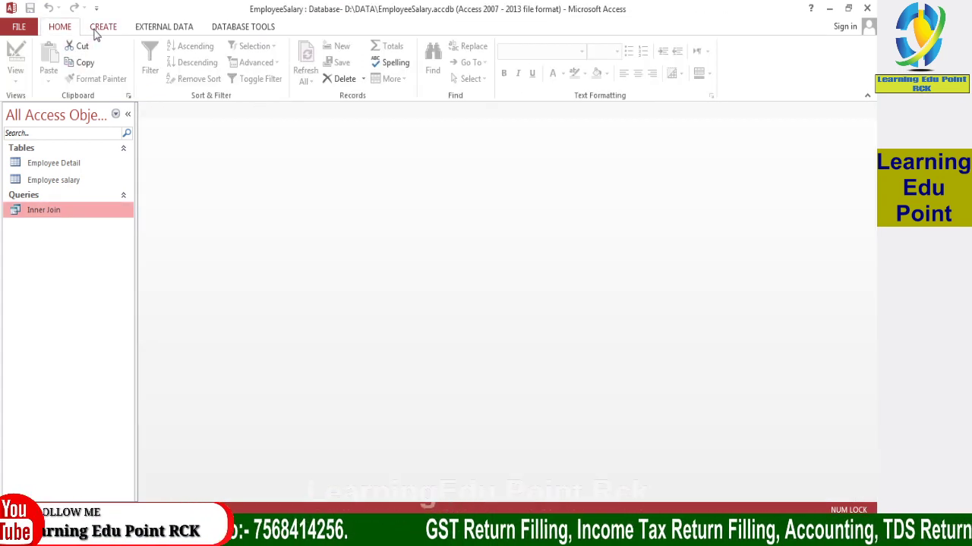
Step: Start a new query design containing the Employee Detail and Employee salary tables
{"action": "left_click", "coordinate": [97, 28]}
{"action": "left_click", "coordinate": [188, 54]}
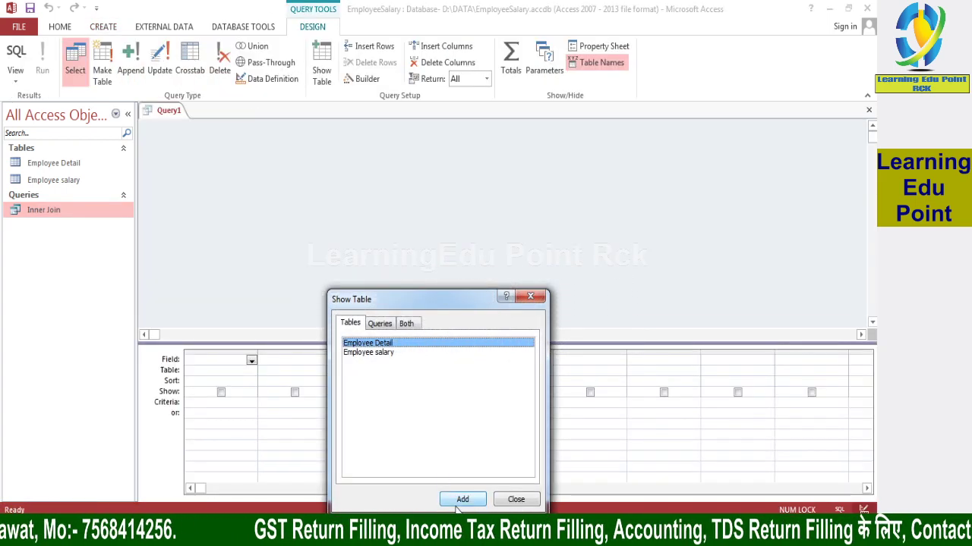
{"action": "left_click", "coordinate": [462, 499]}
{"action": "left_click", "coordinate": [369, 352]}
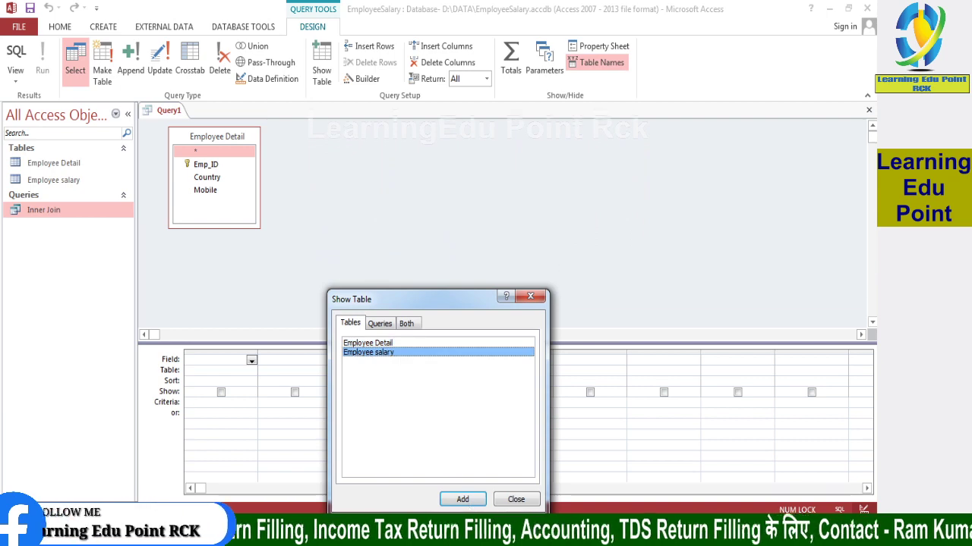
{"action": "left_click", "coordinate": [462, 500]}
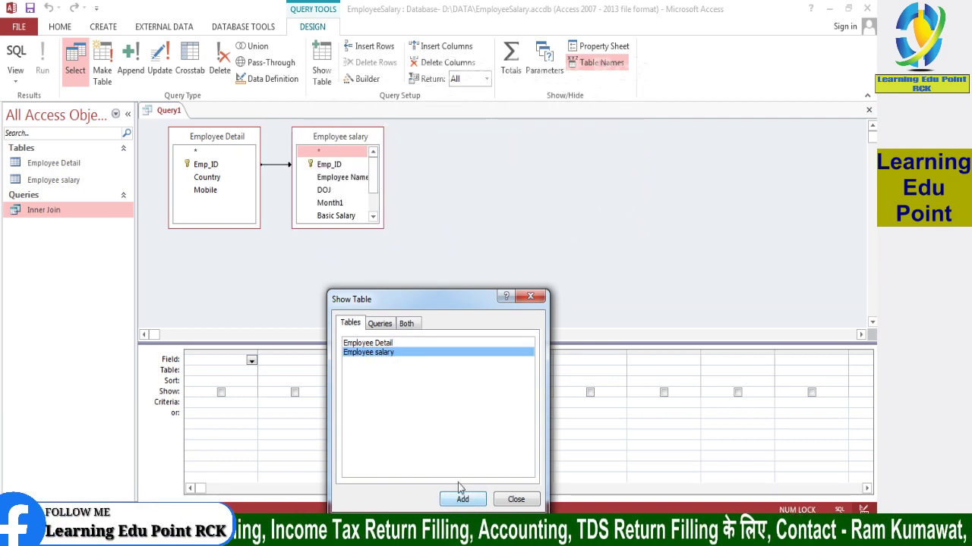
{"action": "left_click", "coordinate": [510, 499]}
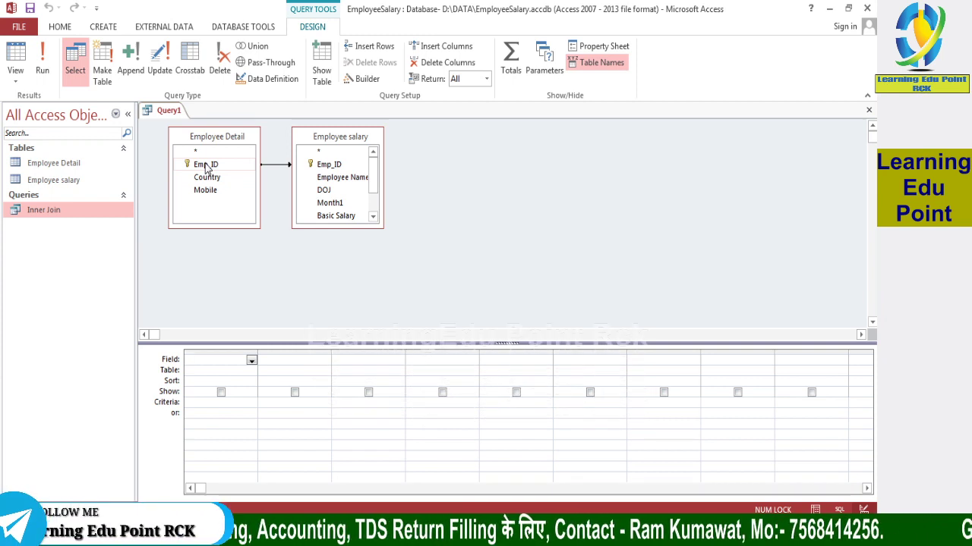
Step: Add Emp_ID, Employee Name, Country, Mobile, DOJ, Month1, Basic Salary, PF, Total Salary and Male to the grid
{"action": "double_click", "coordinate": [207, 165]}
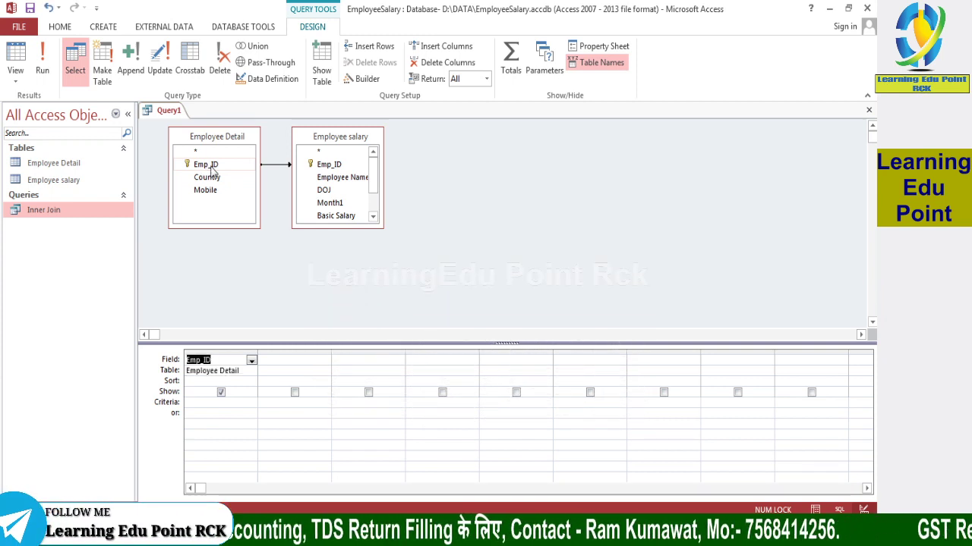
{"action": "double_click", "coordinate": [342, 181]}
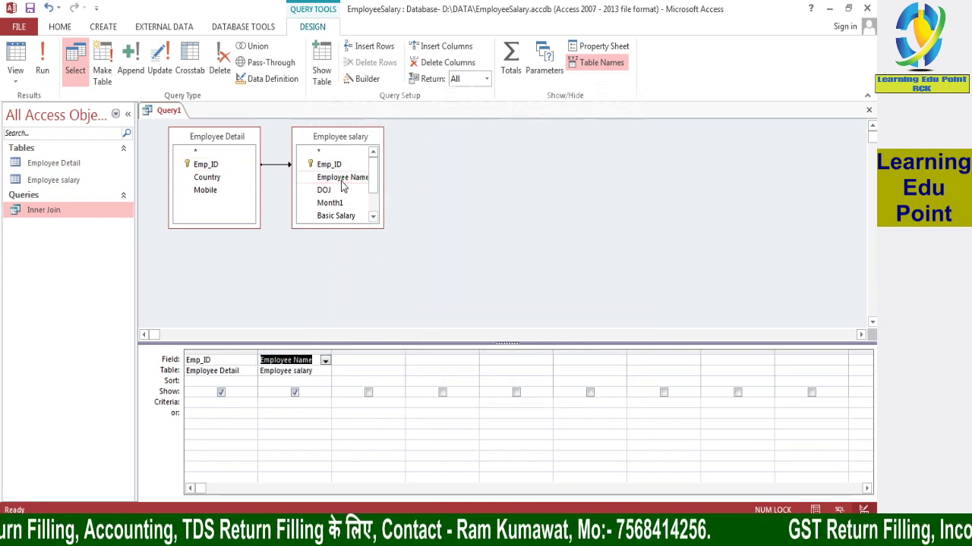
{"action": "double_click", "coordinate": [207, 176]}
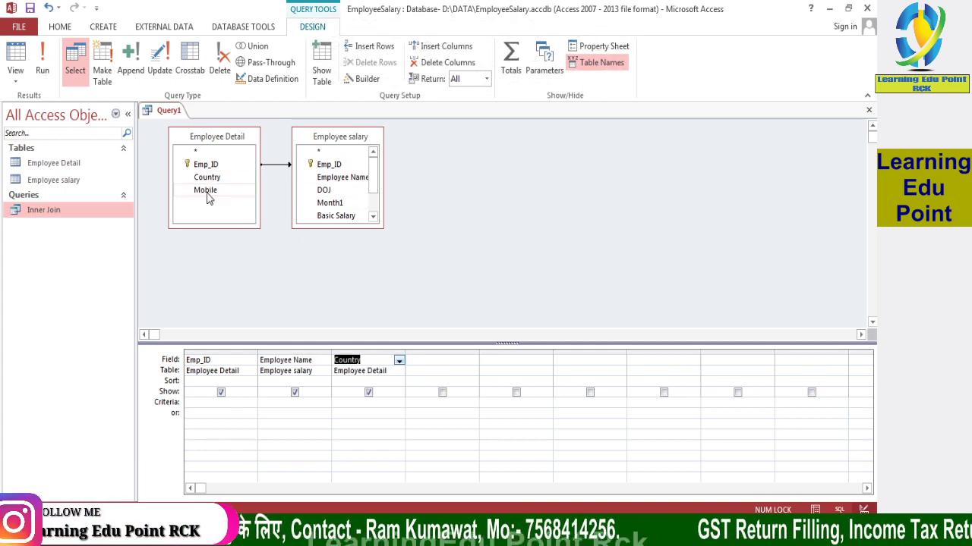
{"action": "double_click", "coordinate": [206, 190]}
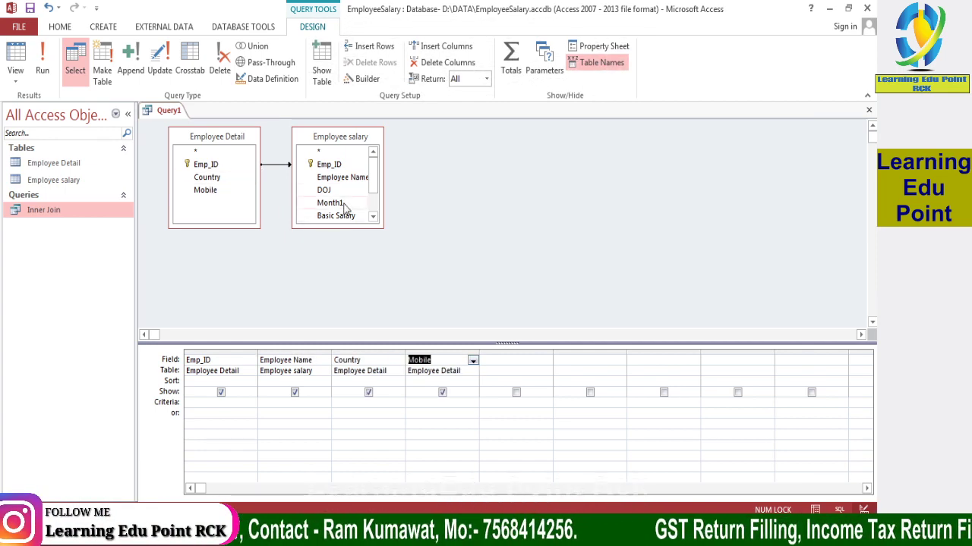
{"action": "double_click", "coordinate": [325, 191]}
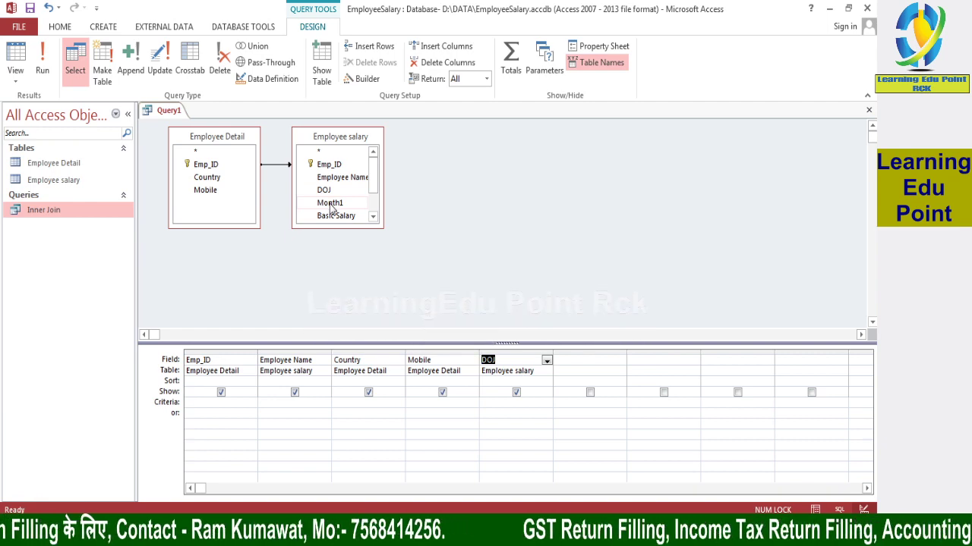
{"action": "double_click", "coordinate": [329, 202]}
{"action": "double_click", "coordinate": [334, 215]}
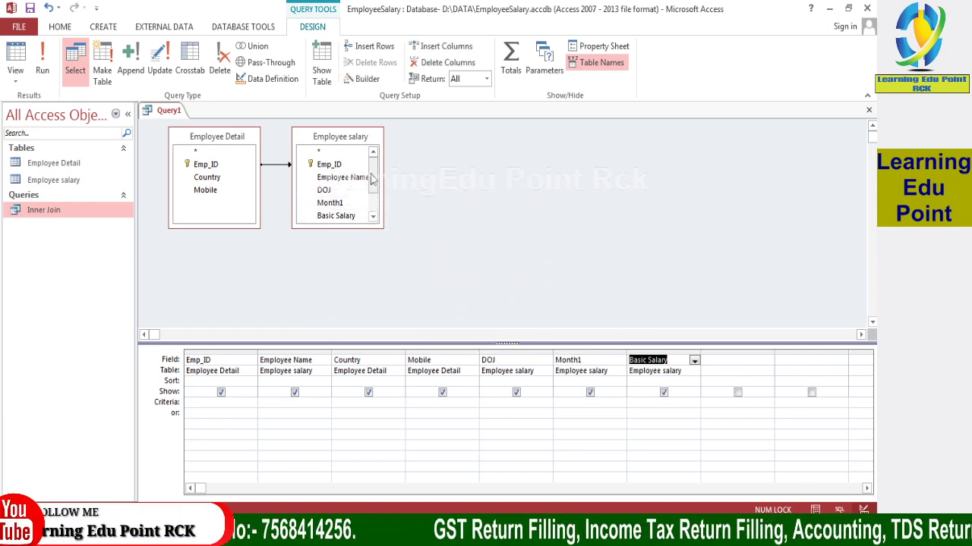
{"action": "scroll", "coordinate": [372, 178], "scroll_direction": "down", "scroll_amount": 1}
{"action": "double_click", "coordinate": [320, 192]}
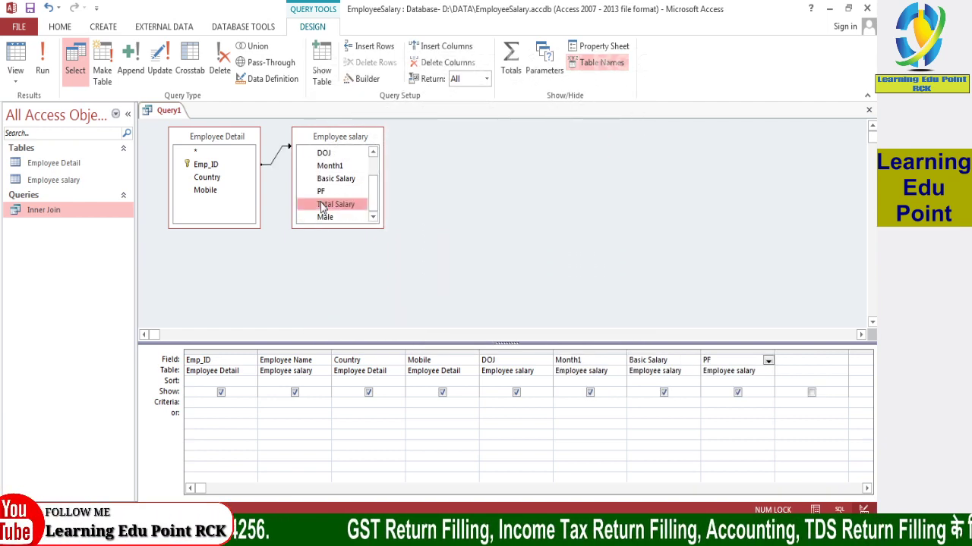
{"action": "double_click", "coordinate": [323, 204]}
{"action": "double_click", "coordinate": [325, 217]}
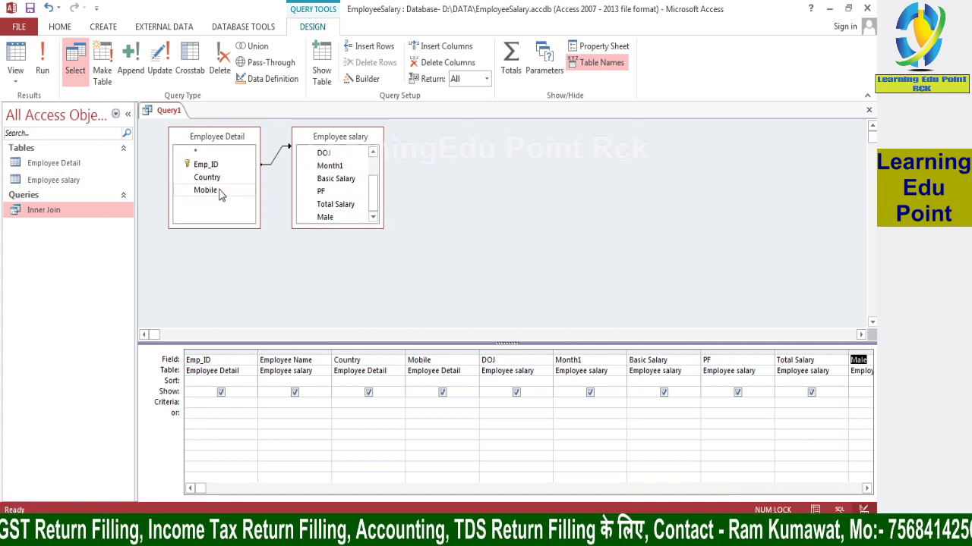
{"action": "left_click_drag", "start_coordinate": [218, 196], "coordinate": [317, 174]}
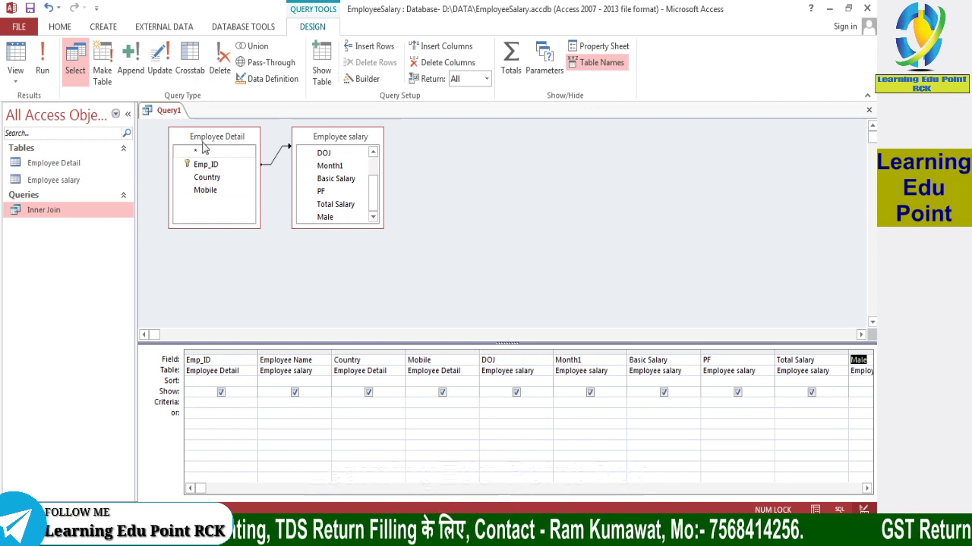
Step: Save the query as 'Left Outer Join' and close its design tab
{"action": "right_click", "coordinate": [164, 113]}
{"action": "left_click", "coordinate": [188, 124]}
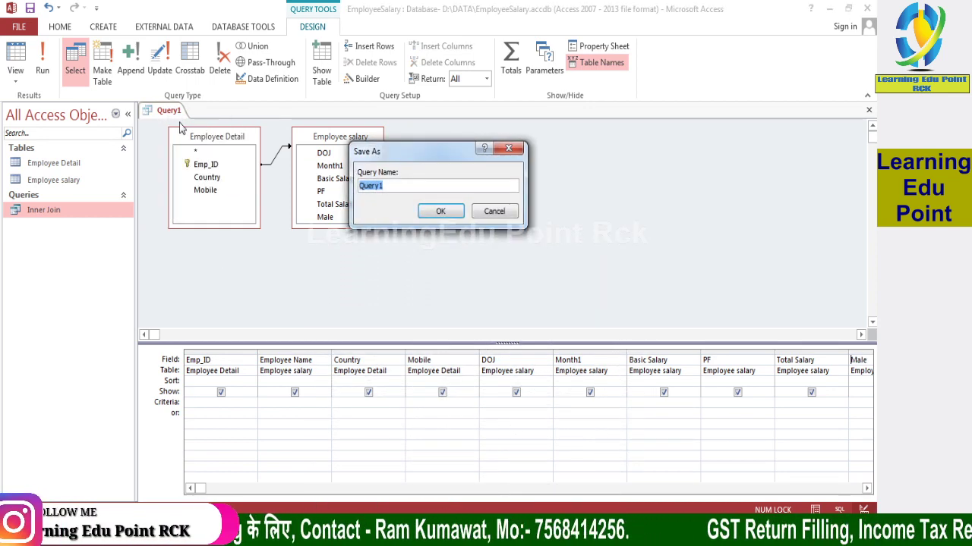
{"action": "type", "text": "Left"}
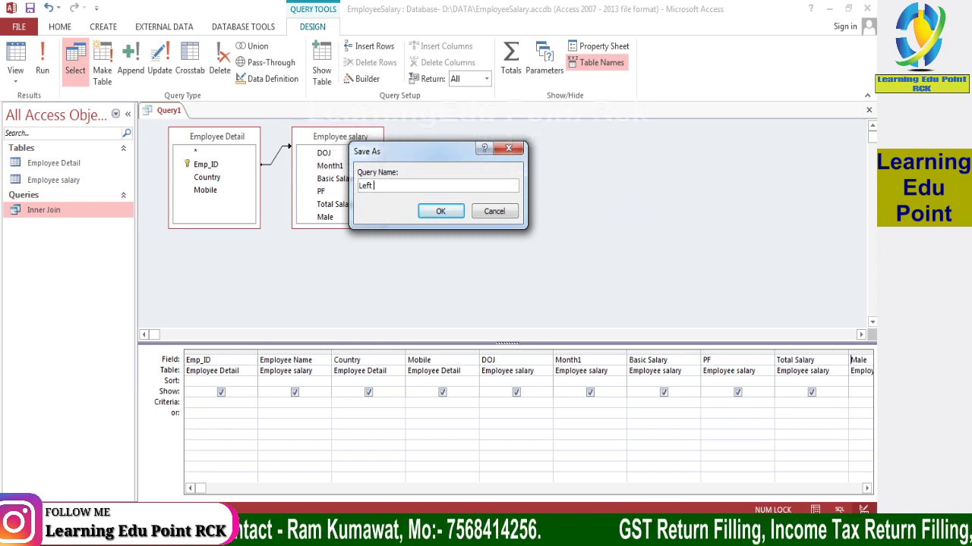
{"action": "type", "text": " Outer Jo"}
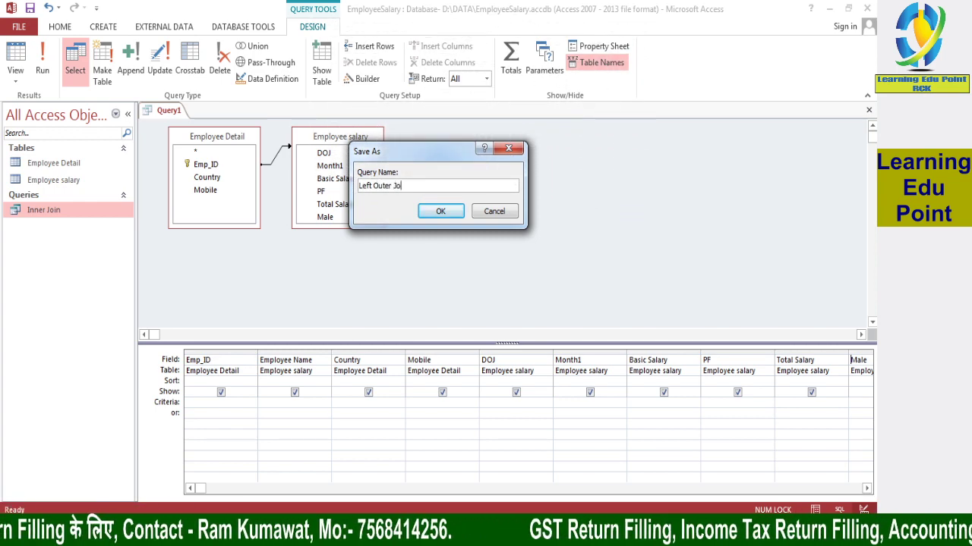
{"action": "type", "text": "in"}
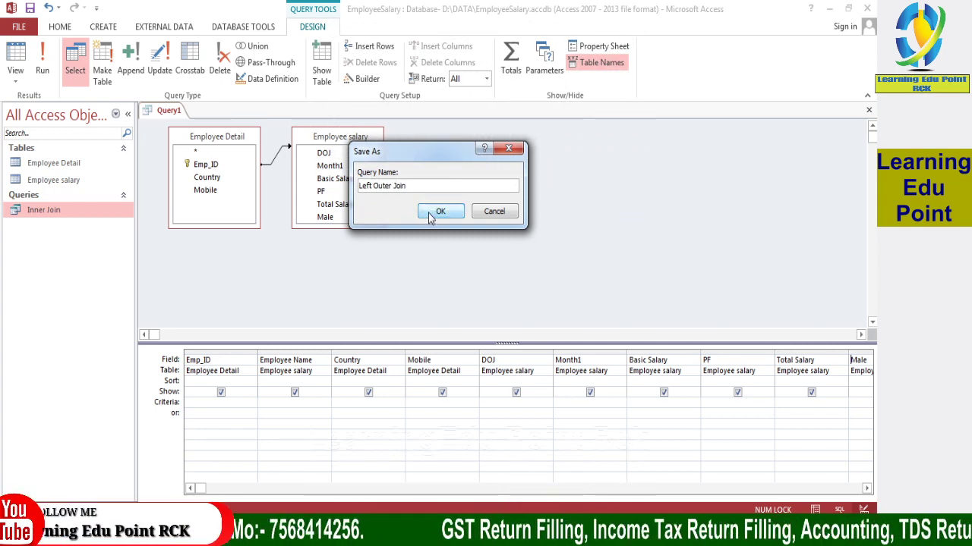
{"action": "left_click", "coordinate": [430, 214]}
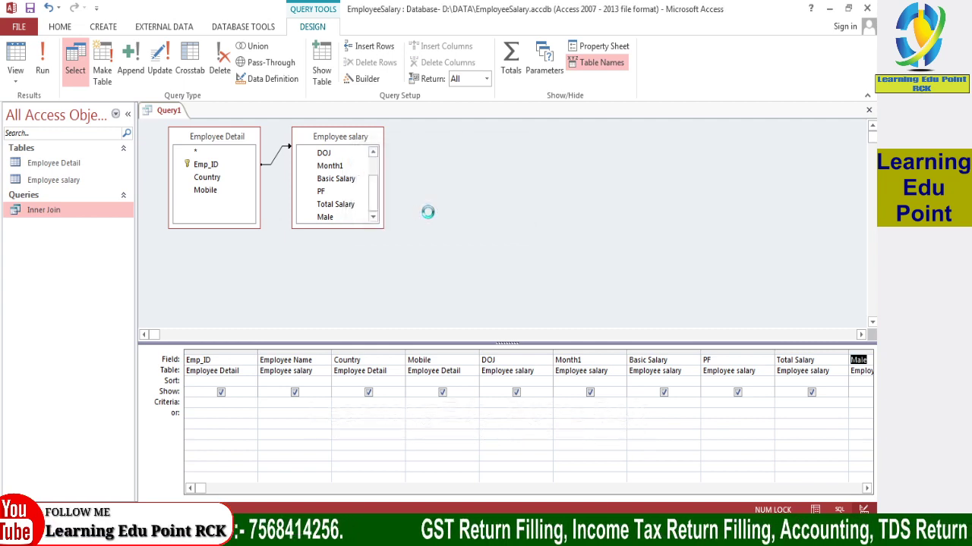
{"action": "right_click", "coordinate": [161, 114]}
{"action": "left_click", "coordinate": [182, 136]}
Step: Run Left Outer Join and compare its rows with the Employee salary and Employee Detail tables
{"action": "left_click", "coordinate": [41, 230]}
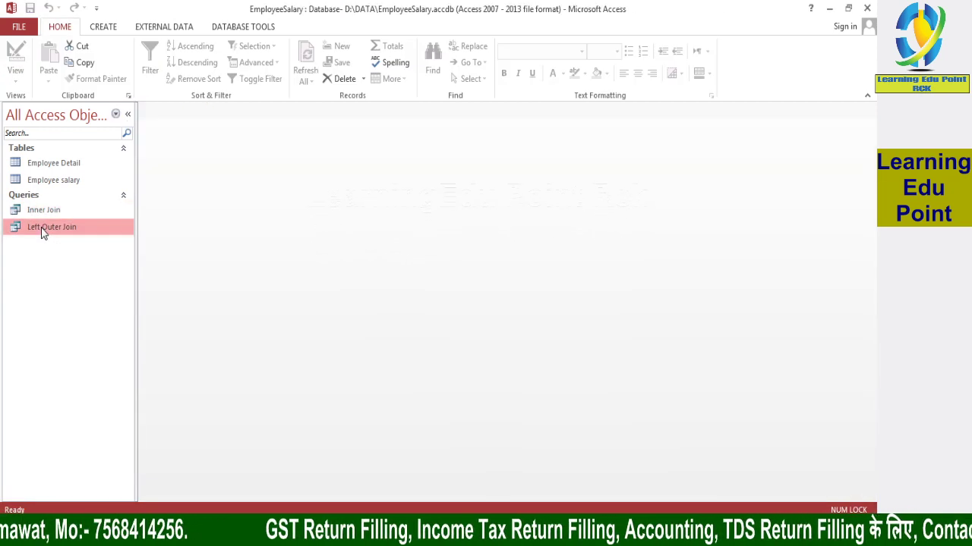
{"action": "double_click", "coordinate": [42, 230]}
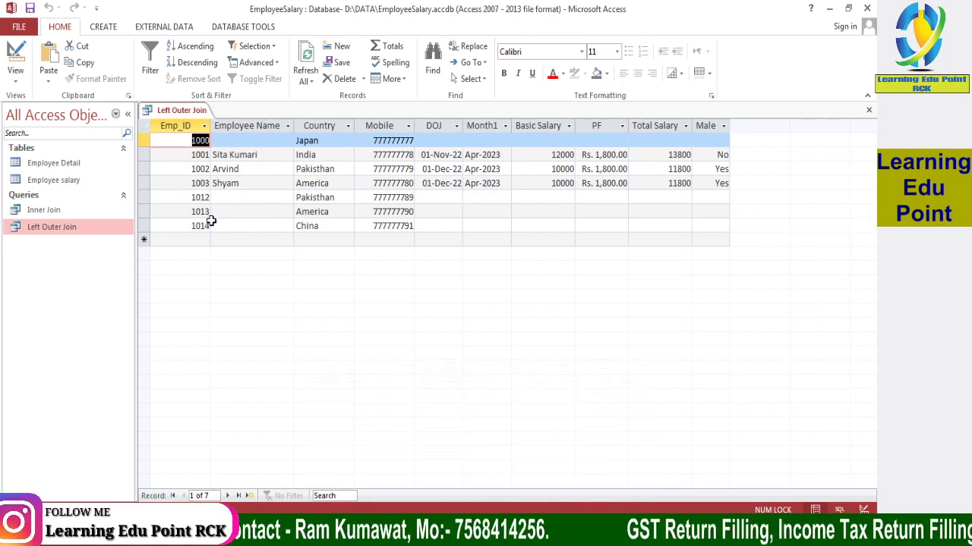
{"action": "double_click", "coordinate": [57, 180]}
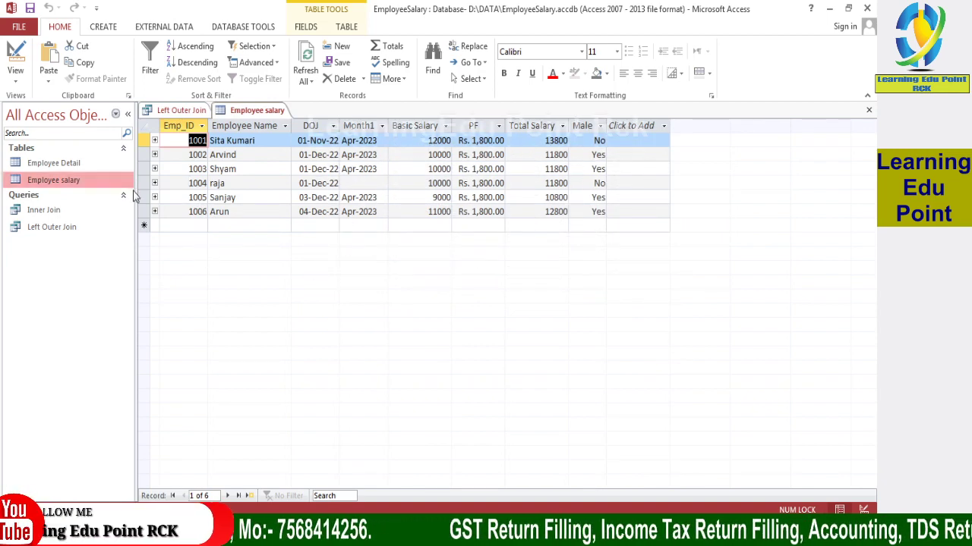
{"action": "double_click", "coordinate": [88, 163]}
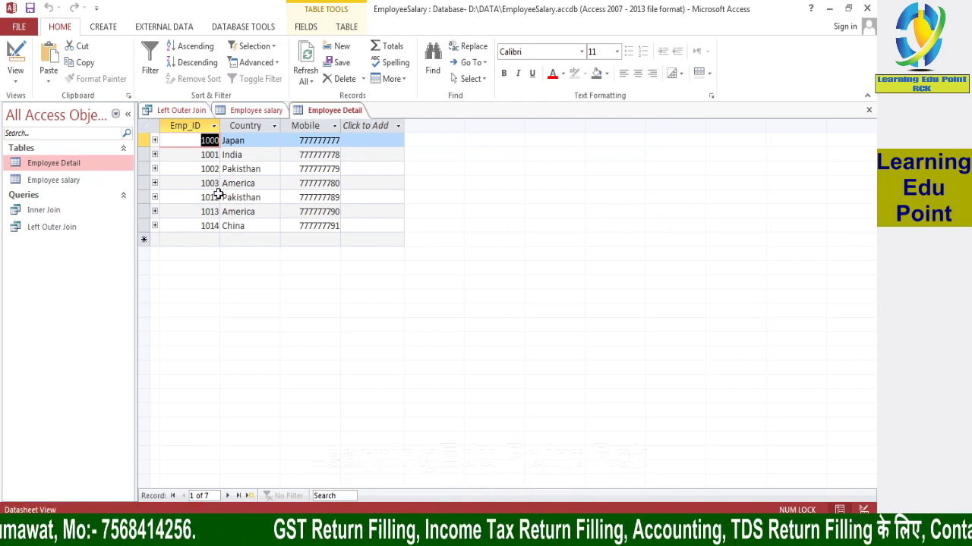
{"action": "double_click", "coordinate": [72, 228]}
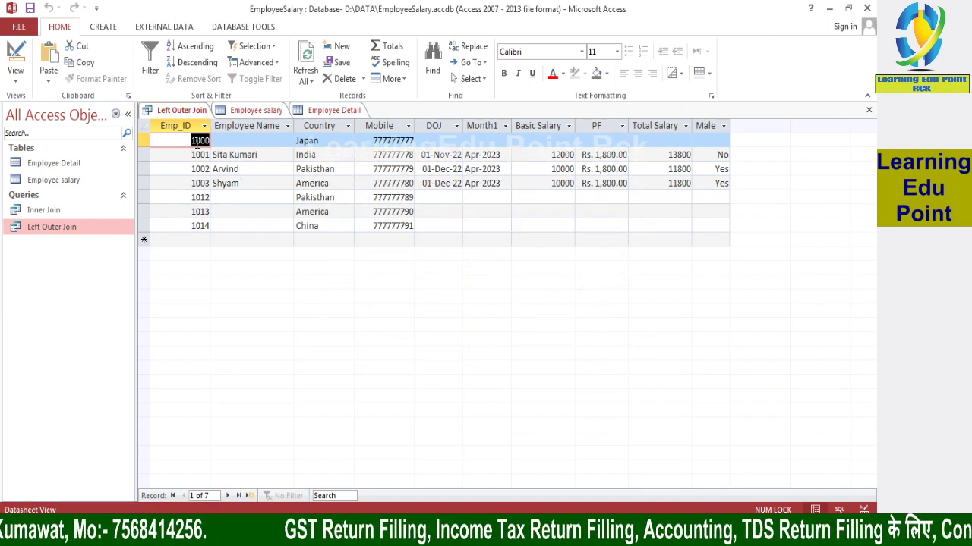
Step: Close the Left Outer Join results and the Employee salary table tab
{"action": "right_click", "coordinate": [199, 114]}
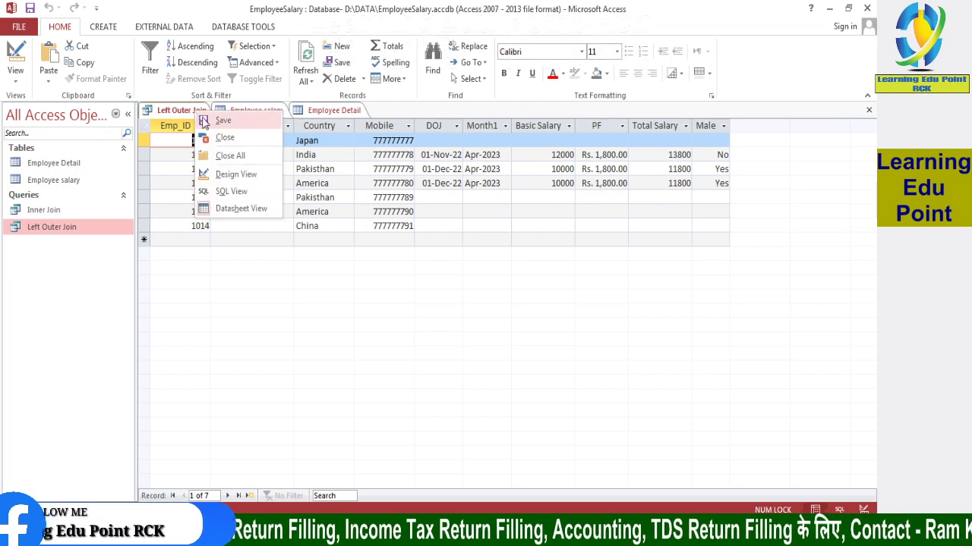
{"action": "left_click", "coordinate": [225, 139]}
{"action": "right_click", "coordinate": [198, 114]}
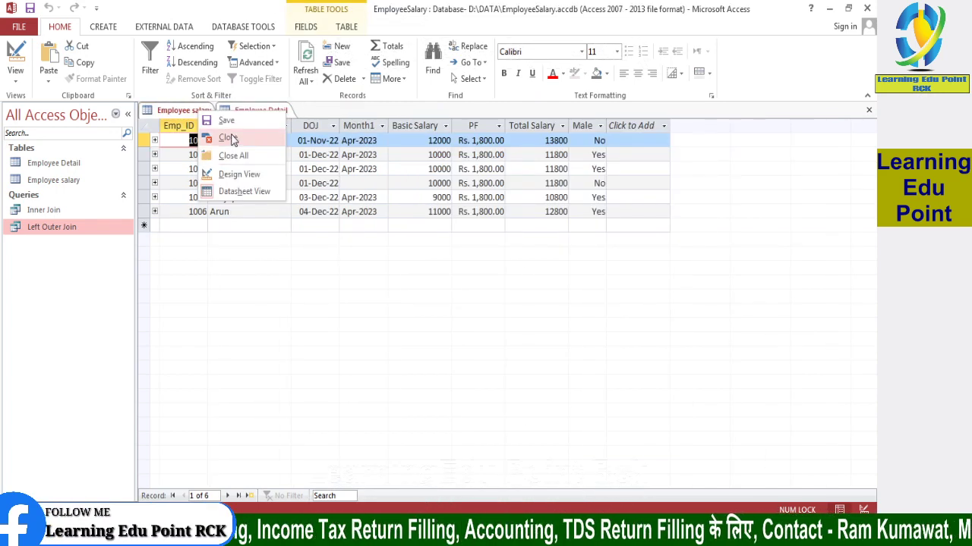
{"action": "left_click", "coordinate": [221, 139]}
{"action": "right_click", "coordinate": [195, 112]}
Step: Close Employee Detail, then set the Emp_ID join type to option 3, keeping all Employee salary records
{"action": "left_click", "coordinate": [222, 141]}
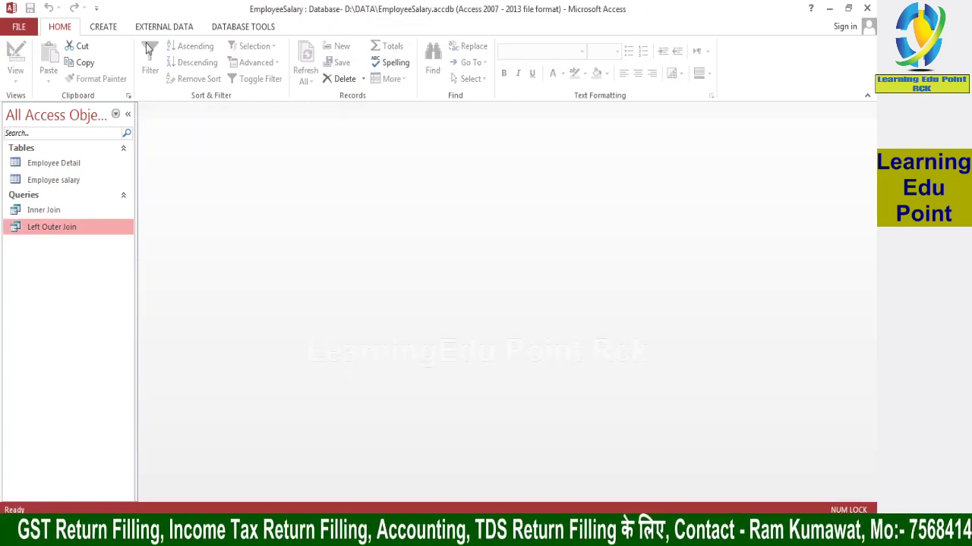
{"action": "left_click", "coordinate": [242, 27]}
{"action": "left_click", "coordinate": [149, 61]}
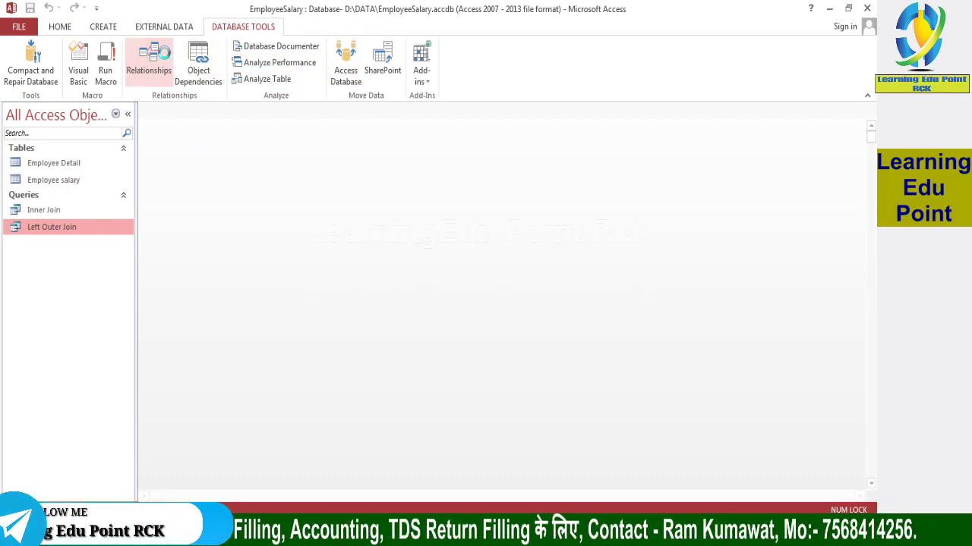
{"action": "left_click", "coordinate": [362, 220]}
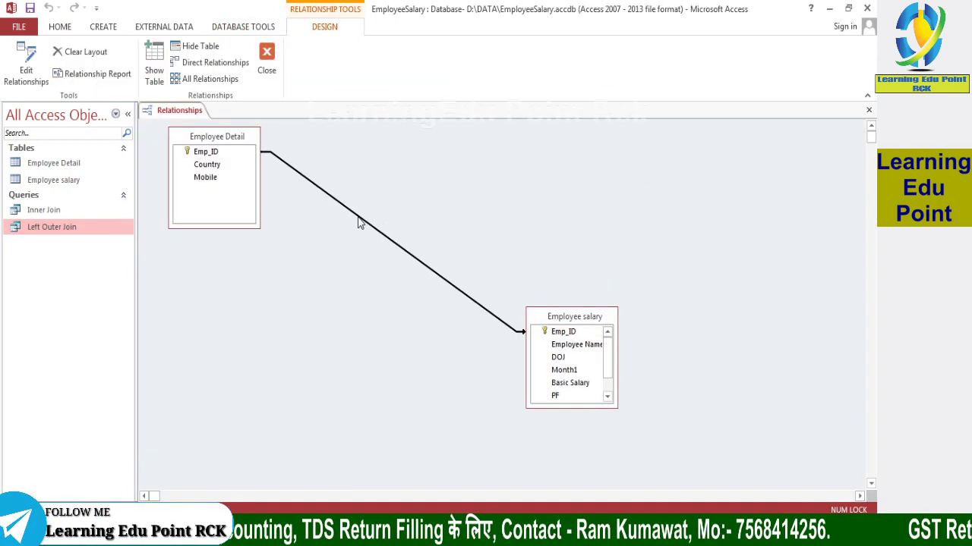
{"action": "right_click", "coordinate": [362, 221]}
{"action": "left_click", "coordinate": [383, 224]}
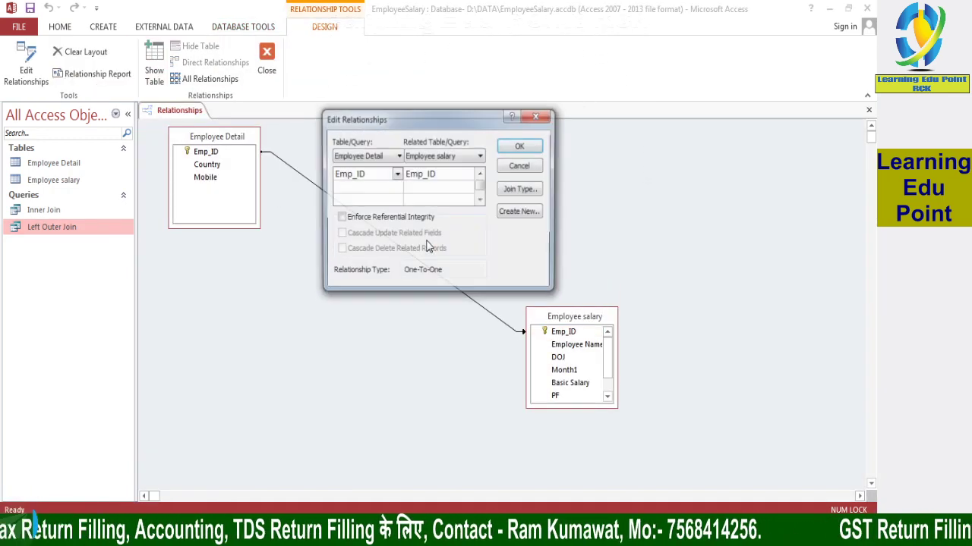
{"action": "left_click", "coordinate": [520, 189]}
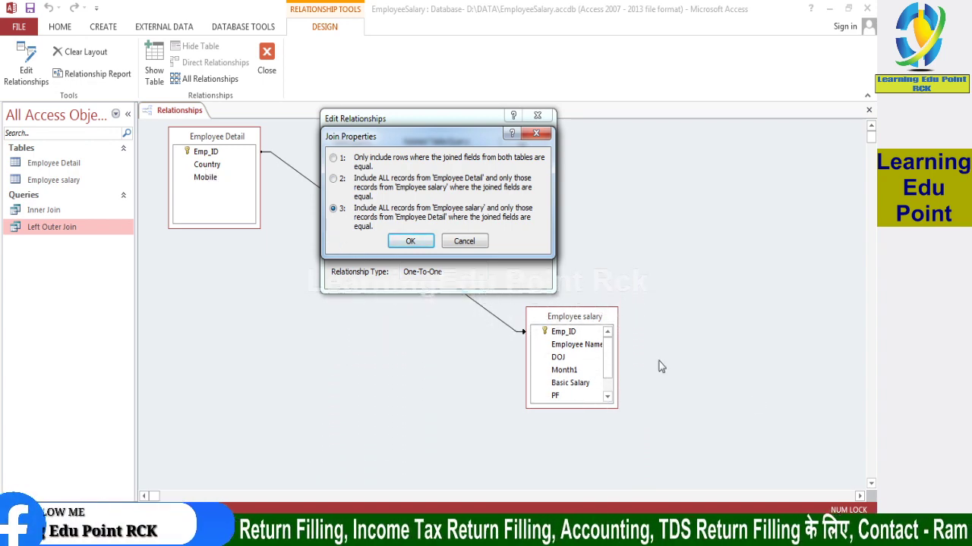
{"action": "left_click", "coordinate": [395, 244]}
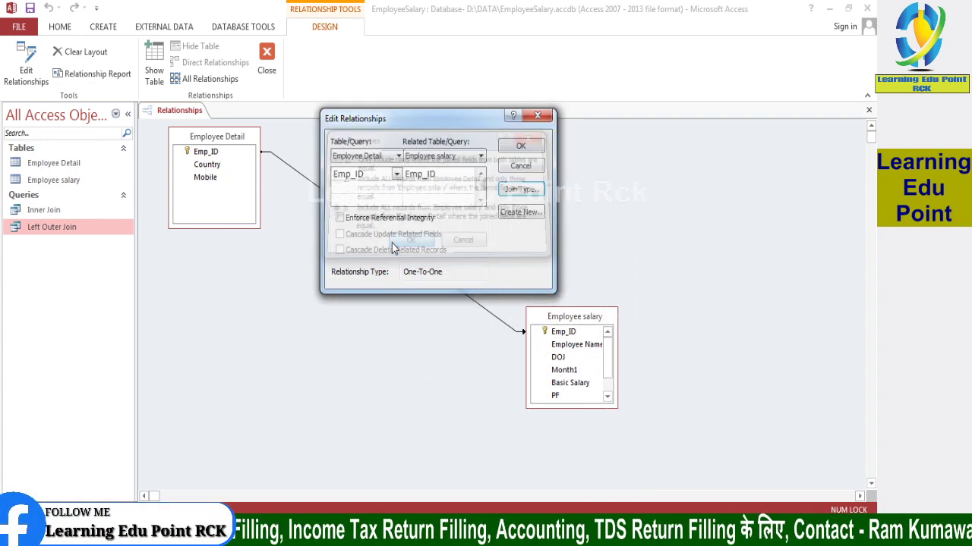
{"action": "left_click", "coordinate": [520, 145]}
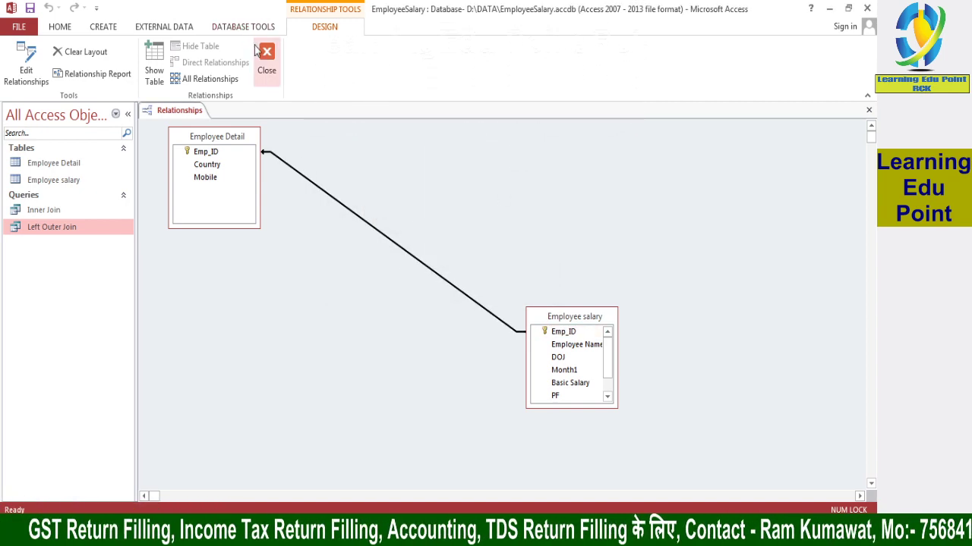
Step: Close the Relationships window
{"action": "right_click", "coordinate": [199, 111]}
{"action": "key", "text": "Escape"}
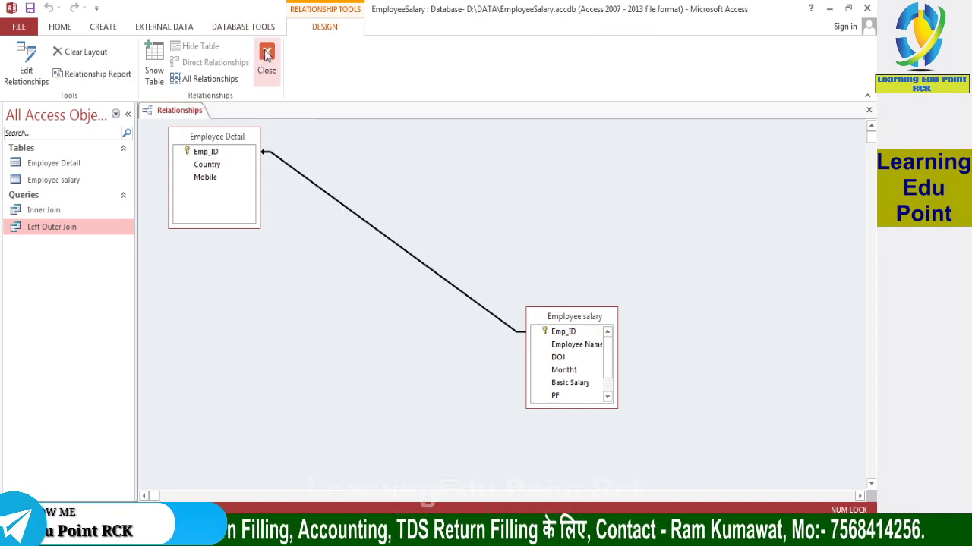
{"action": "left_click", "coordinate": [266, 61]}
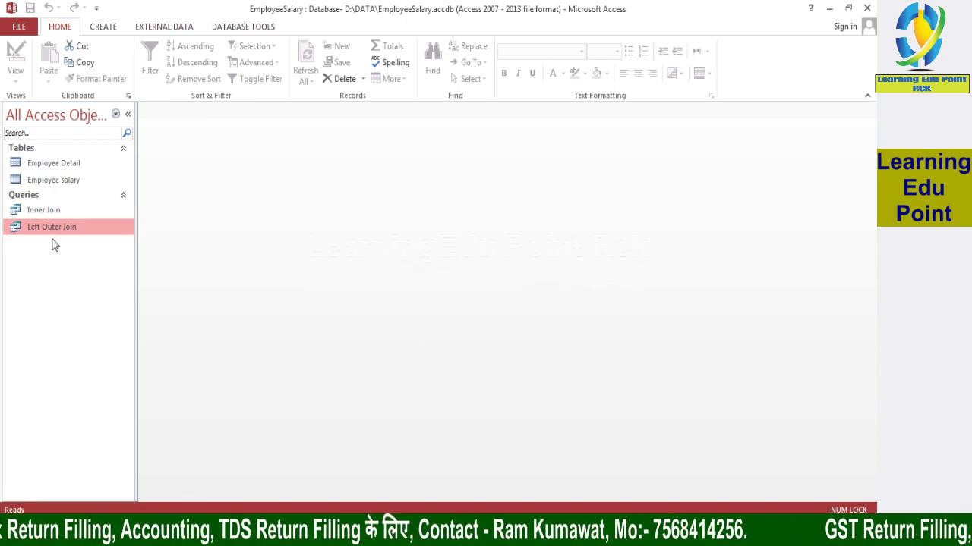
Step: Start a new query design with the Employee Detail and Employee salary tables
{"action": "left_click", "coordinate": [97, 29]}
{"action": "left_click", "coordinate": [189, 60]}
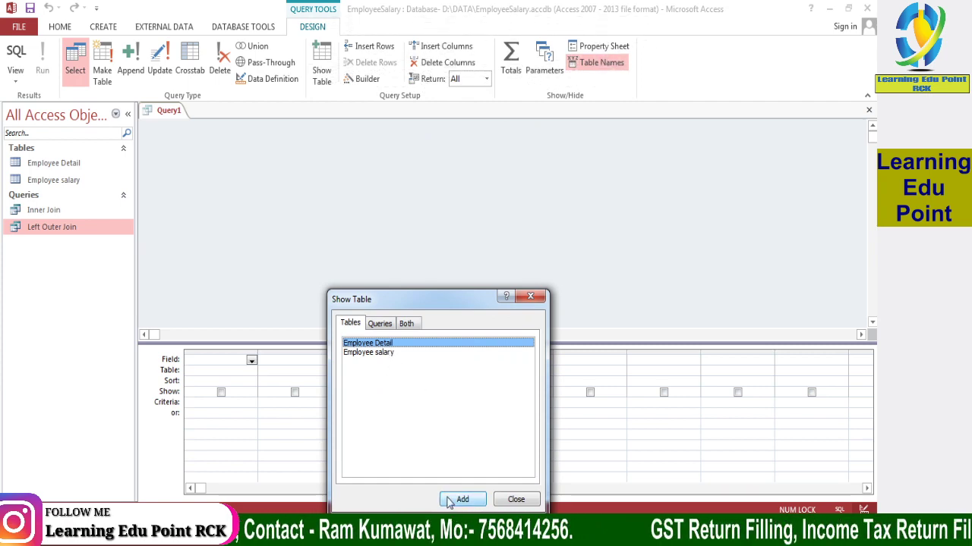
{"action": "left_click", "coordinate": [449, 501]}
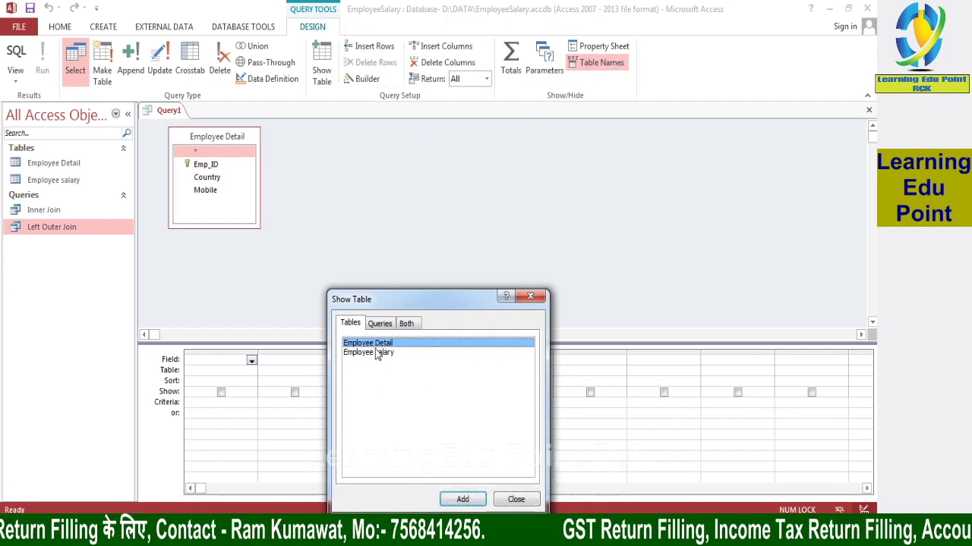
{"action": "left_click", "coordinate": [376, 352]}
{"action": "left_click", "coordinate": [463, 501]}
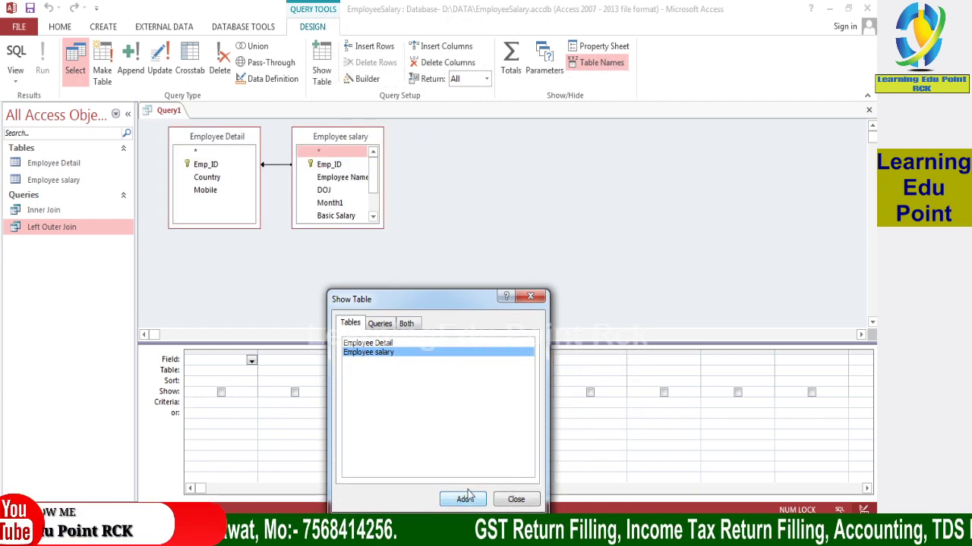
{"action": "left_click", "coordinate": [516, 499]}
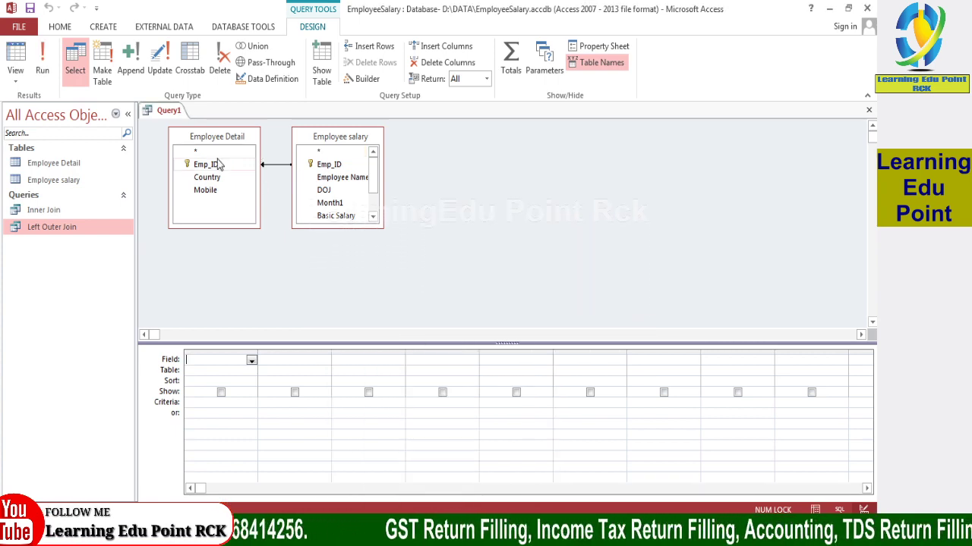
Step: Add Emp_ID, Employee Name, Country, Mobile, DOJ, Month1, Basic Salary, PF, Total Salary and Male to the grid
{"action": "double_click", "coordinate": [205, 164]}
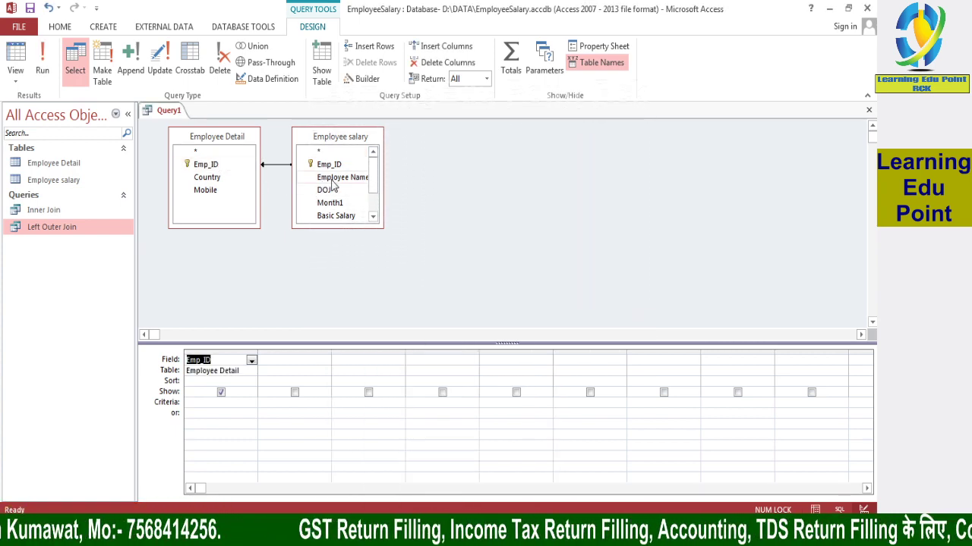
{"action": "double_click", "coordinate": [332, 179]}
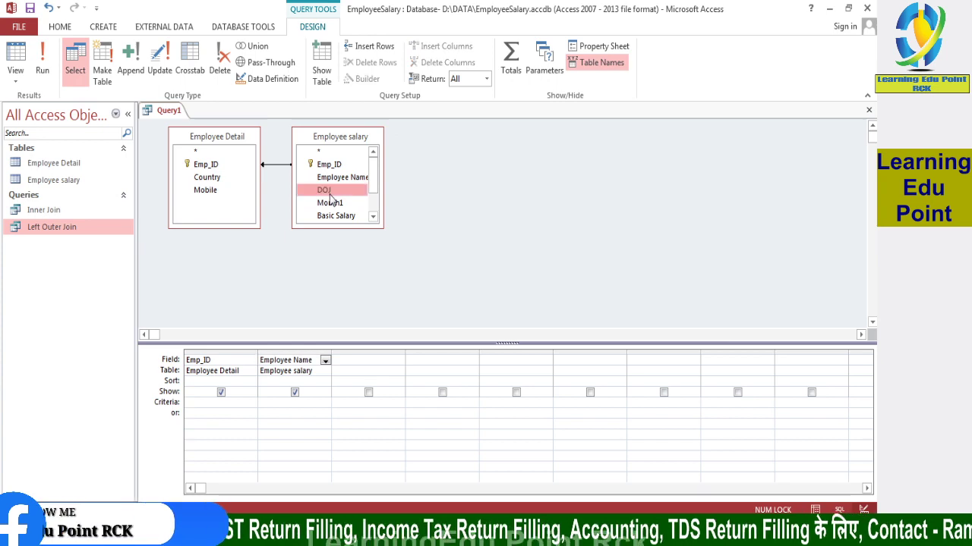
{"action": "double_click", "coordinate": [206, 178]}
{"action": "double_click", "coordinate": [204, 191]}
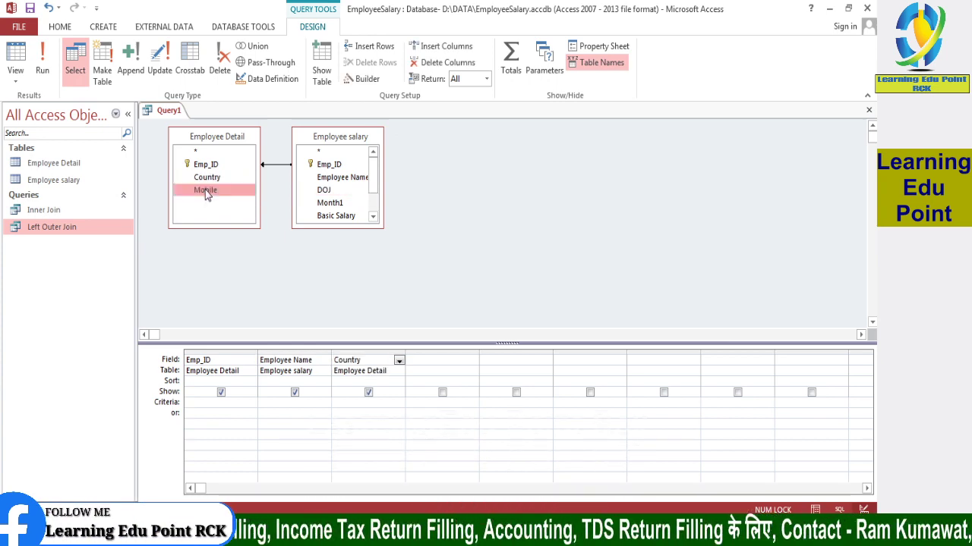
{"action": "double_click", "coordinate": [323, 190]}
{"action": "double_click", "coordinate": [330, 202]}
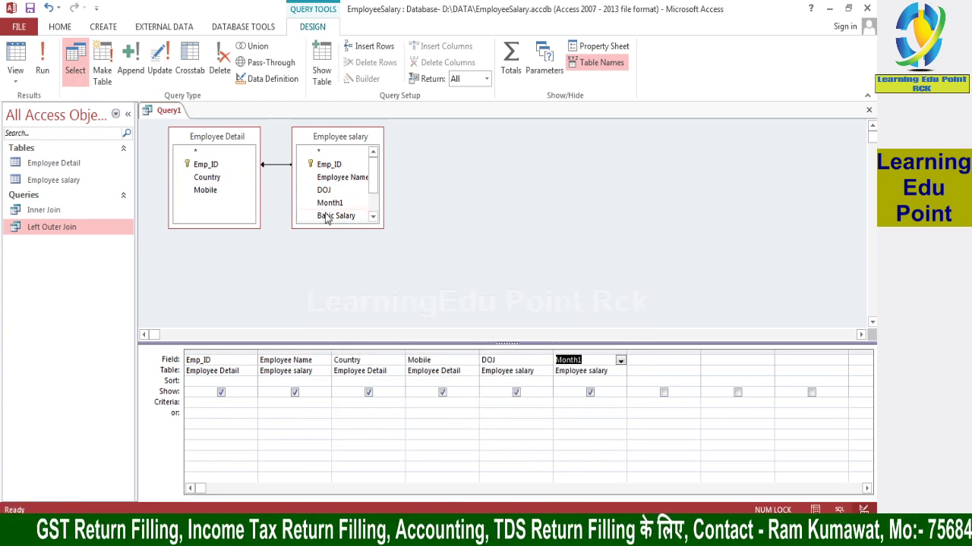
{"action": "double_click", "coordinate": [335, 216]}
{"action": "left_click_drag", "start_coordinate": [374, 189], "coordinate": [374, 208]}
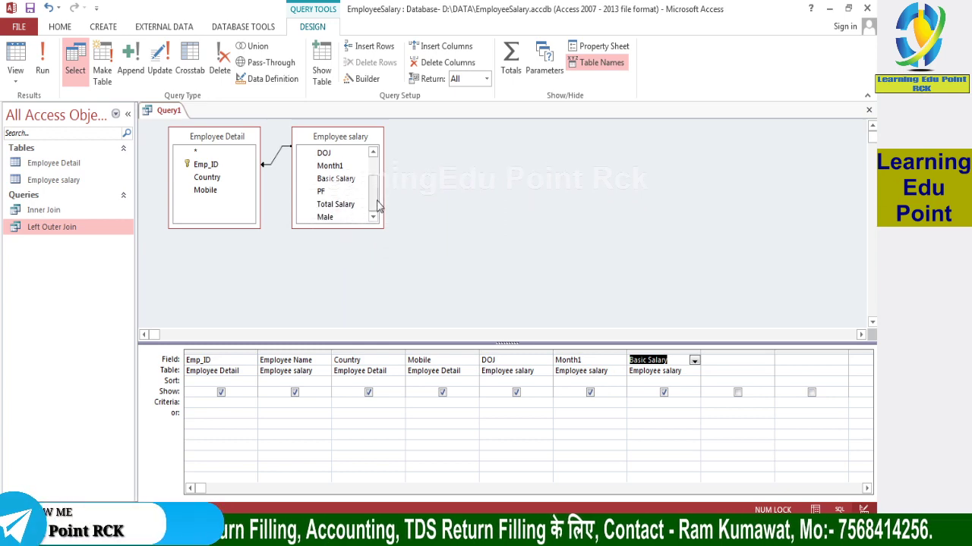
{"action": "double_click", "coordinate": [322, 192]}
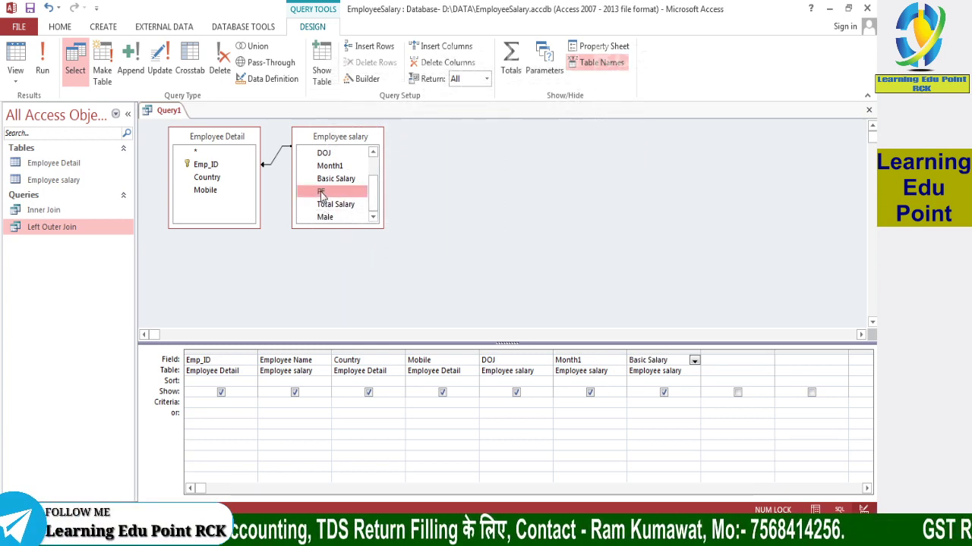
{"action": "double_click", "coordinate": [333, 204]}
{"action": "double_click", "coordinate": [325, 218]}
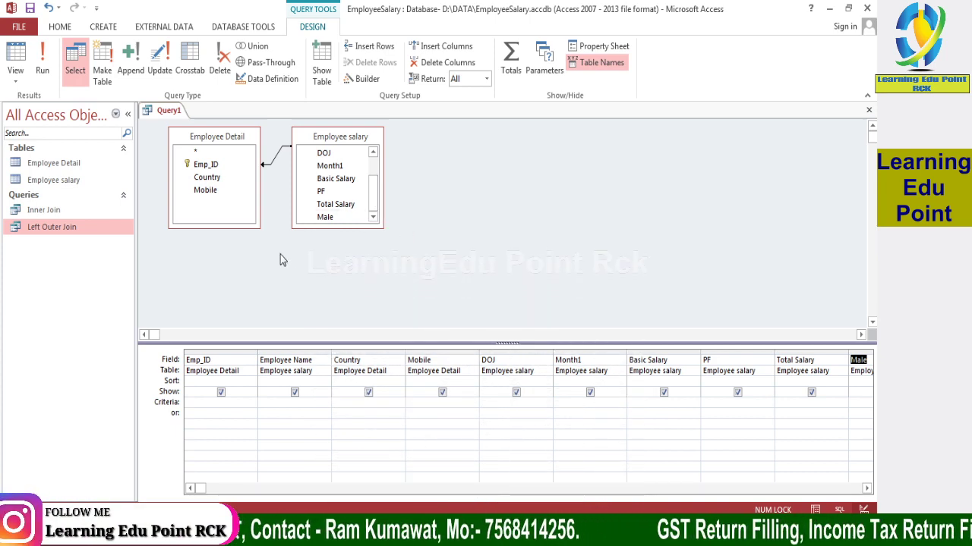
Step: Save Query1 as 'Right Outer Join' and close its design tab
{"action": "right_click", "coordinate": [162, 110]}
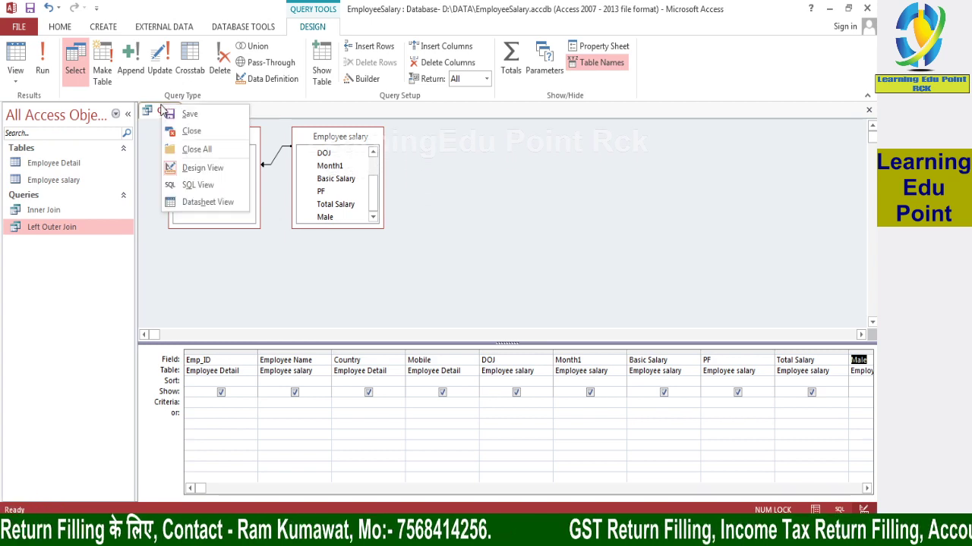
{"action": "left_click", "coordinate": [182, 114]}
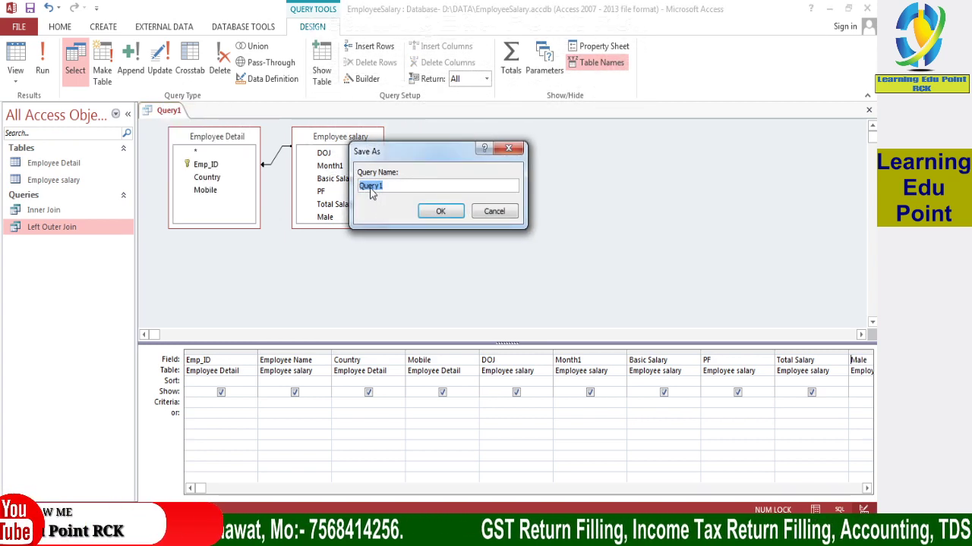
{"action": "type", "text": "Right Out"}
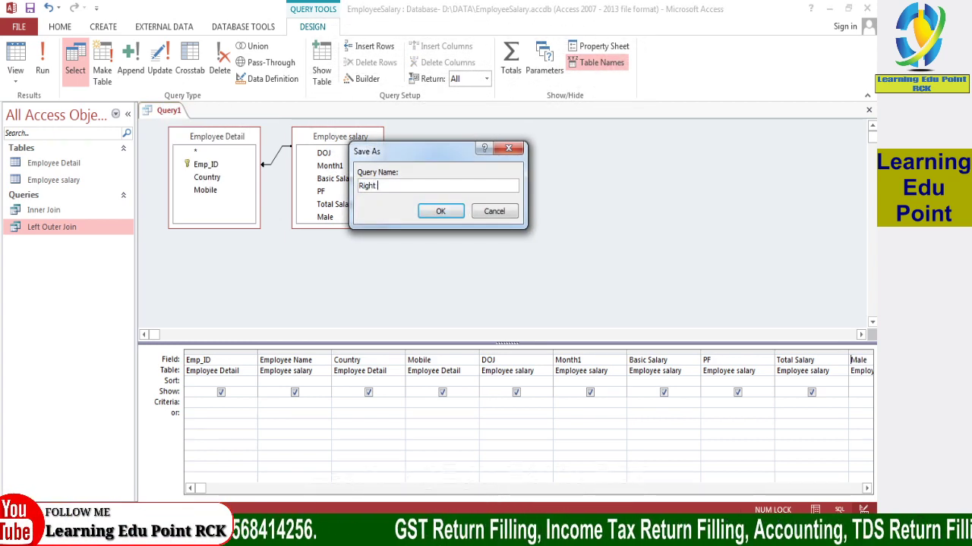
{"action": "type", "text": "er "}
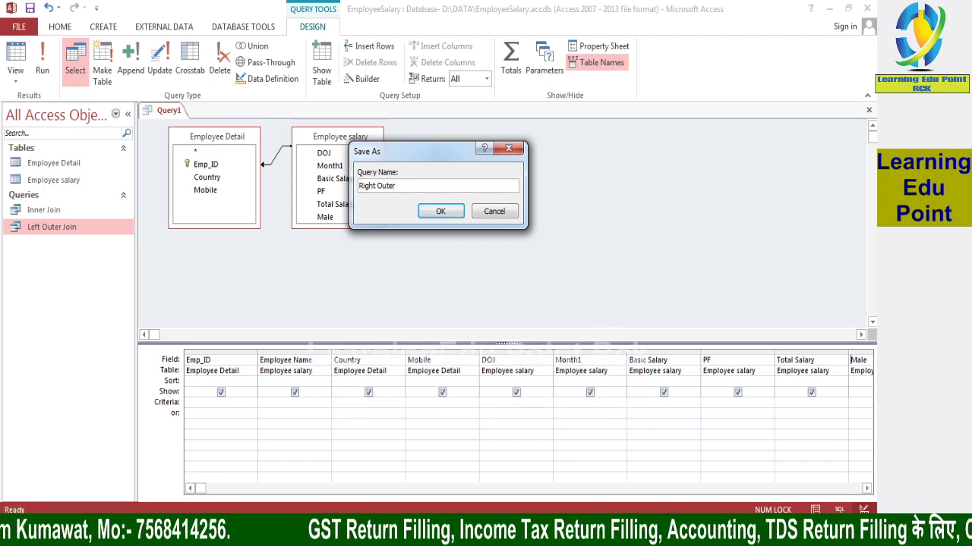
{"action": "type", "text": "Join"}
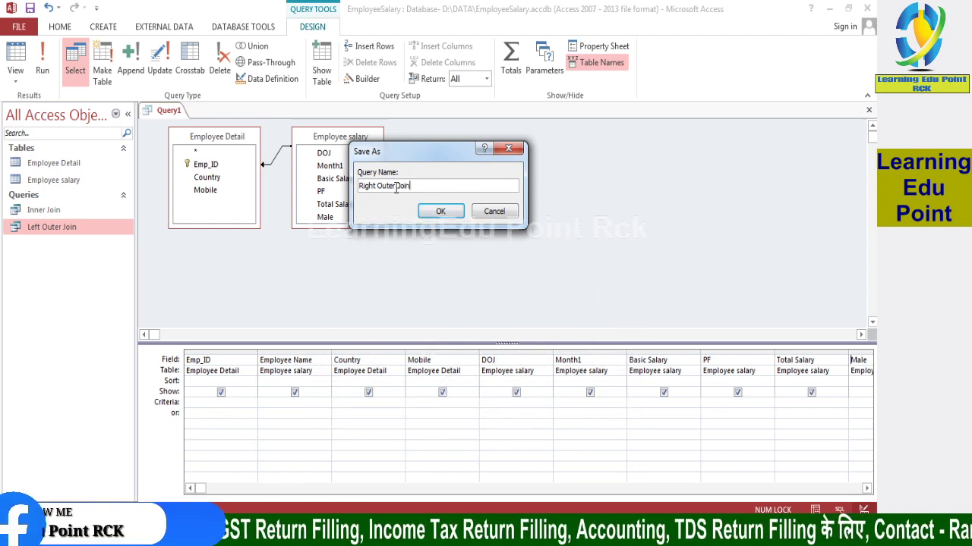
{"action": "left_click", "coordinate": [435, 212]}
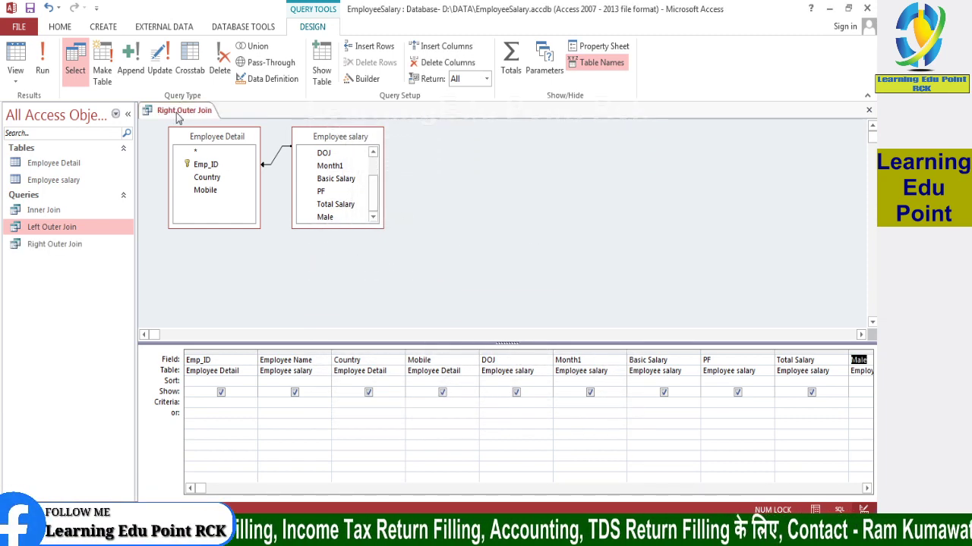
{"action": "right_click", "coordinate": [179, 111]}
{"action": "left_click", "coordinate": [218, 135]}
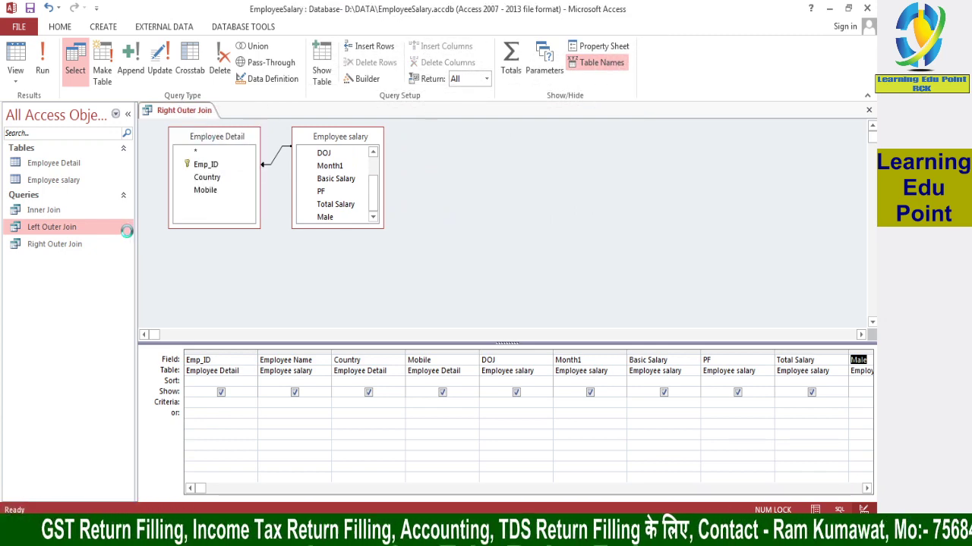
Step: Run Right Outer Join, noting three rows with blank Emp_ID, then reopen it in Design view
{"action": "double_click", "coordinate": [49, 245]}
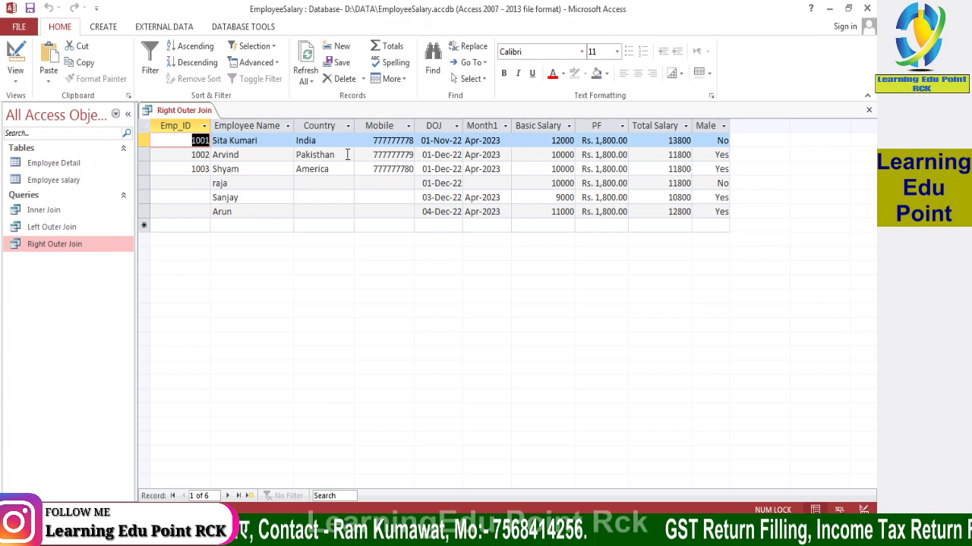
{"action": "left_click", "coordinate": [183, 185]}
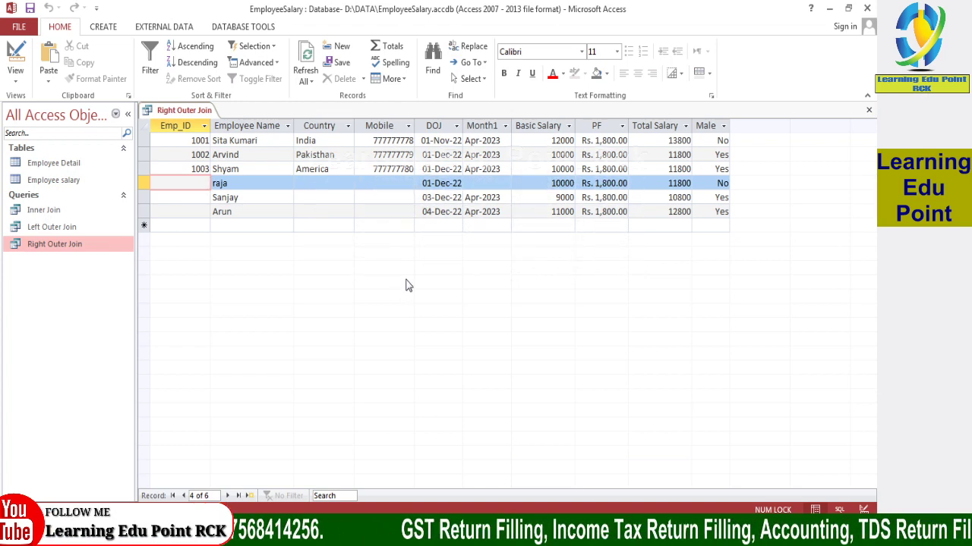
{"action": "right_click", "coordinate": [70, 244]}
{"action": "left_click", "coordinate": [107, 269]}
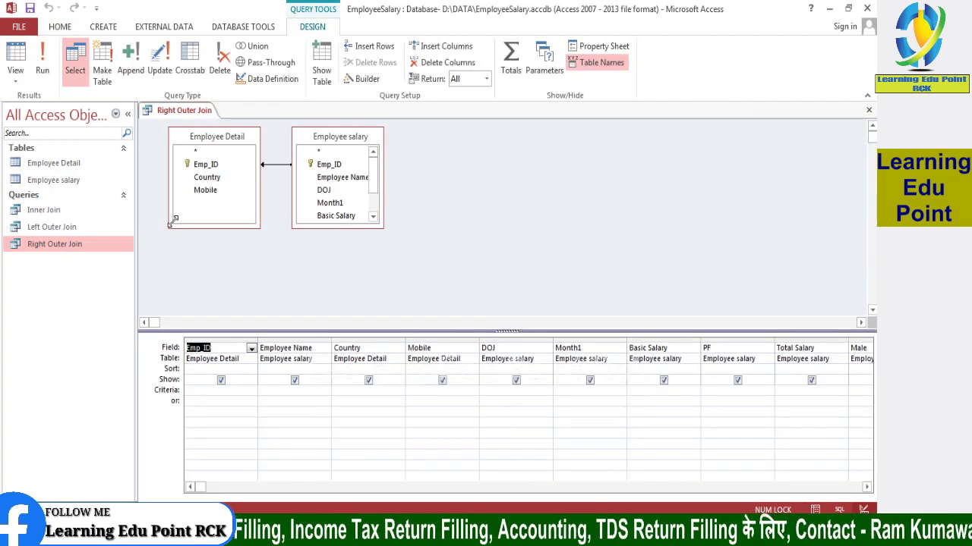
Step: Change the Emp_ID column's table to Employee salary and save the Right Outer Join query
{"action": "right_click", "coordinate": [253, 349]}
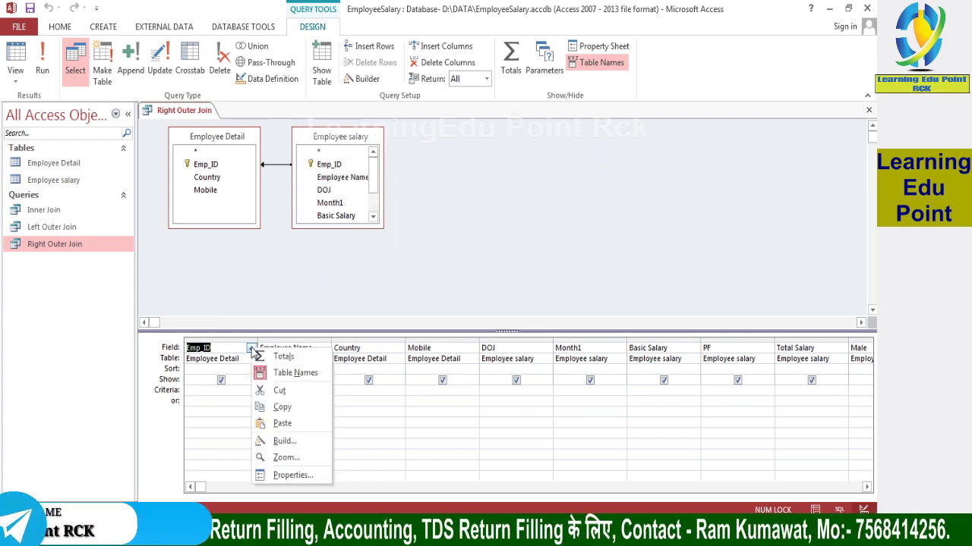
{"action": "left_click", "coordinate": [251, 348]}
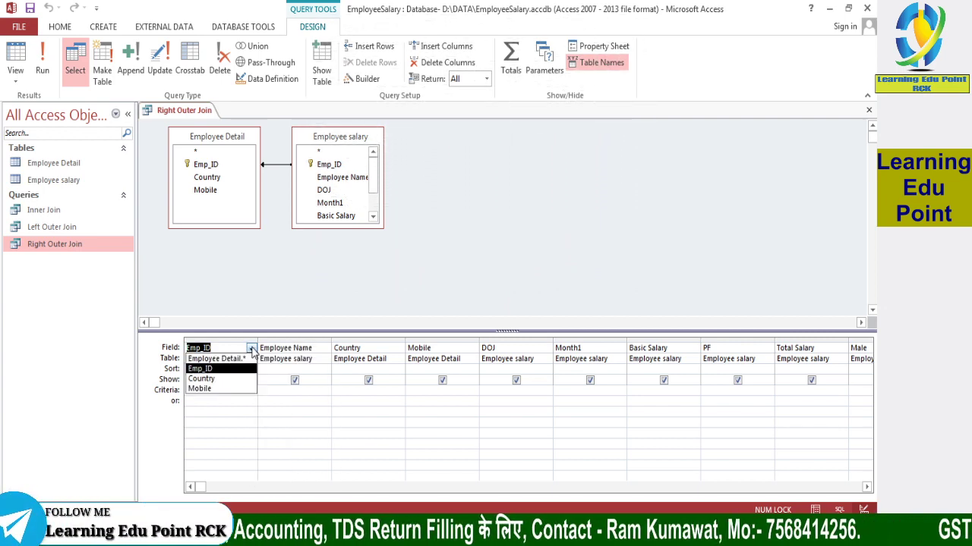
{"action": "left_click", "coordinate": [251, 348]}
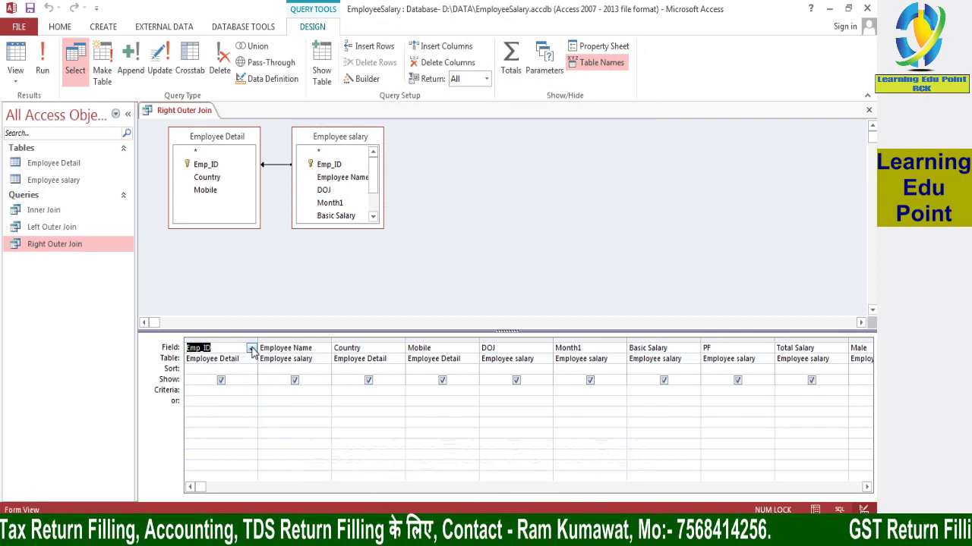
{"action": "left_click", "coordinate": [251, 349]}
{"action": "left_click", "coordinate": [251, 349]}
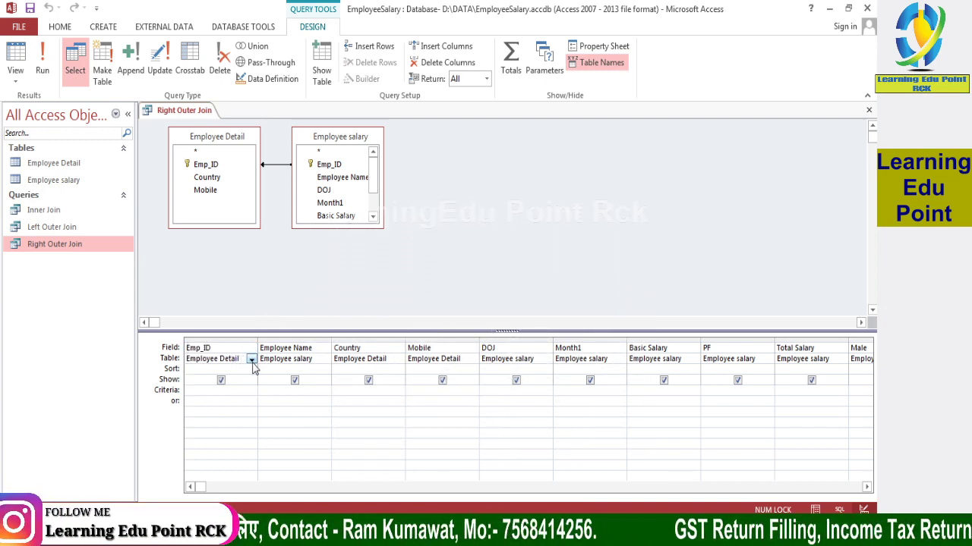
{"action": "left_click", "coordinate": [251, 360]}
{"action": "left_click", "coordinate": [228, 380]}
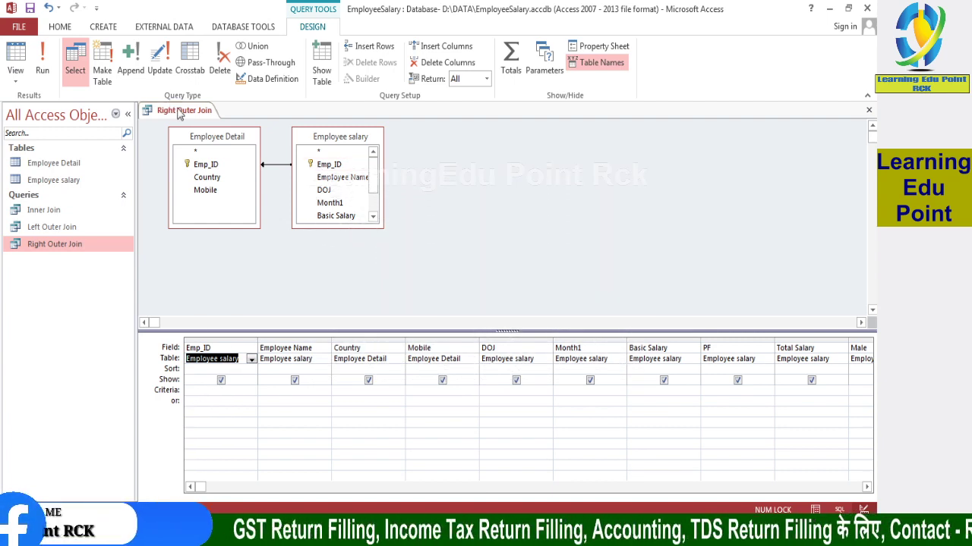
{"action": "right_click", "coordinate": [181, 110]}
{"action": "left_click", "coordinate": [188, 117]}
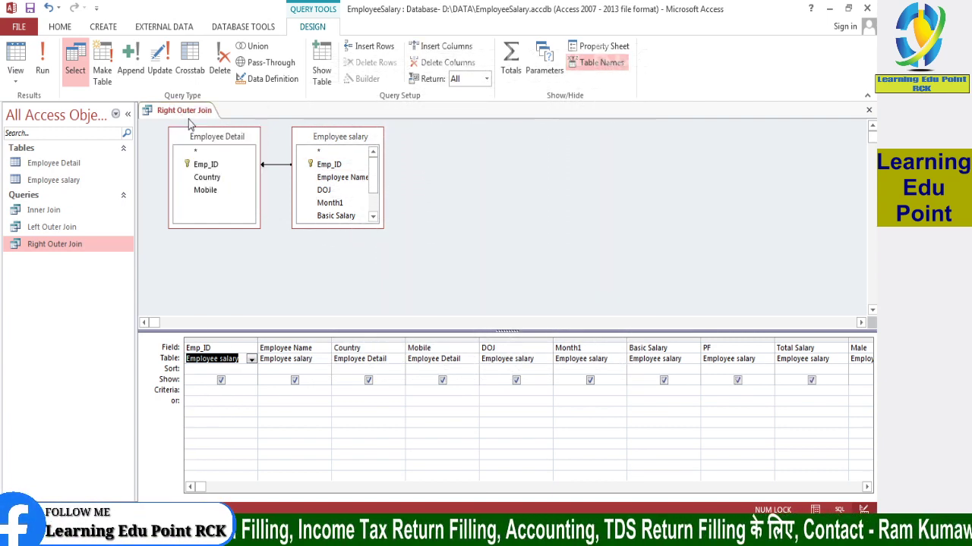
Step: Run Right Outer Join to see six rows with Emp_ID 1001 to 1006 filled in
{"action": "double_click", "coordinate": [55, 244]}
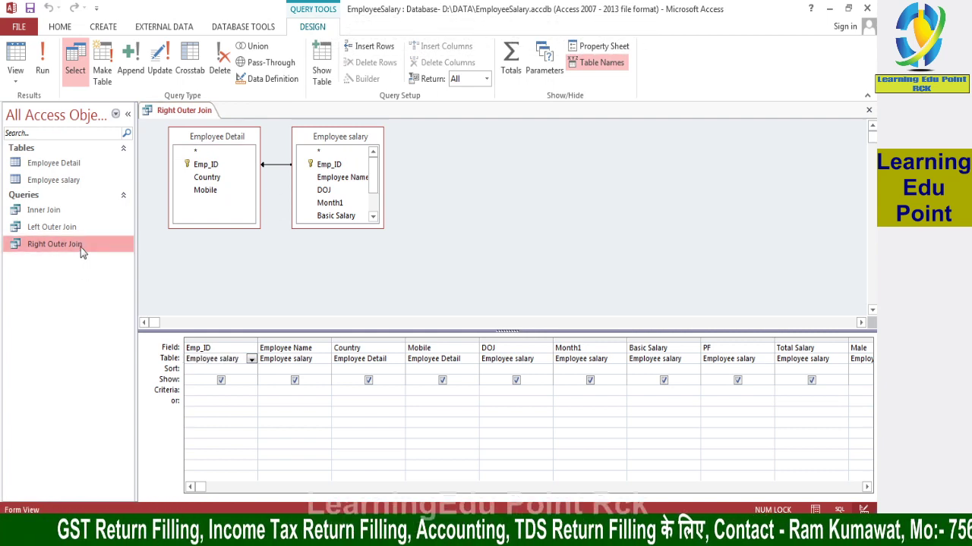